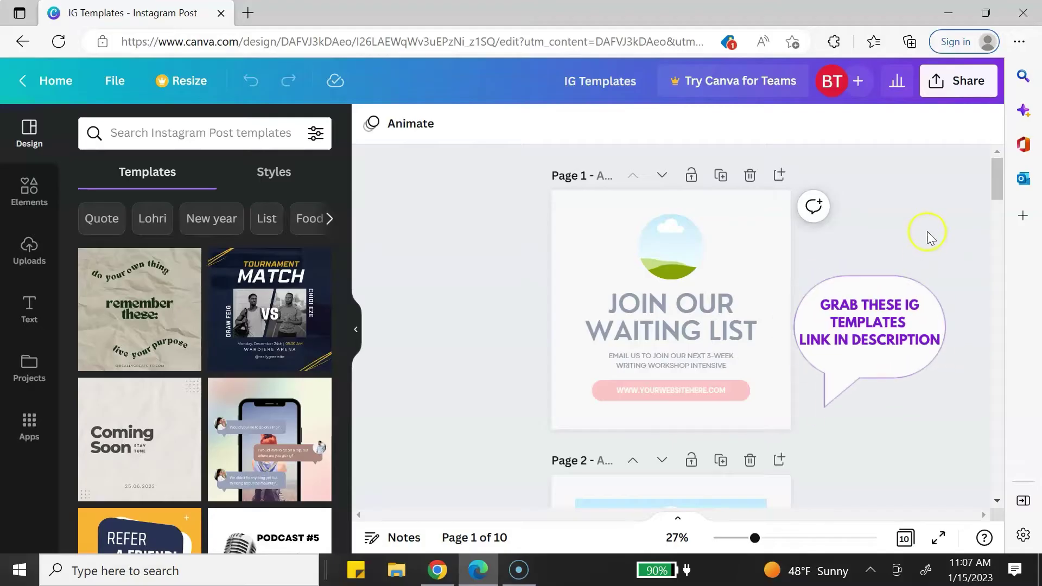
Step: Scroll through the IG Templates pages and bring up the Share this design panel
{"action": "scroll", "coordinate": [929, 235], "scroll_direction": "down", "scroll_amount": 2}
{"action": "scroll", "coordinate": [926, 233], "scroll_direction": "down", "scroll_amount": 10}
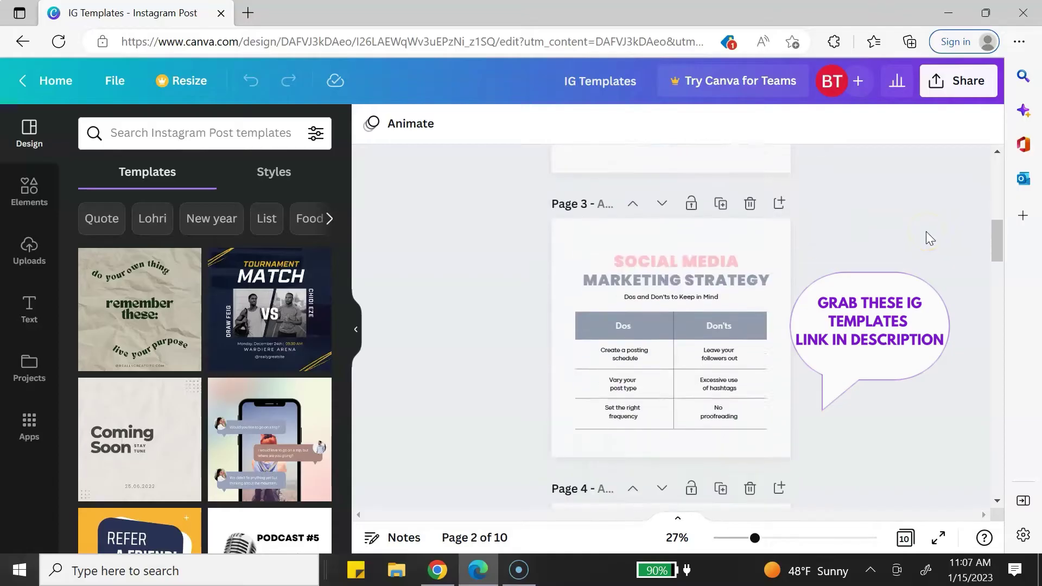
{"action": "scroll", "coordinate": [927, 233], "scroll_direction": "down", "scroll_amount": 8}
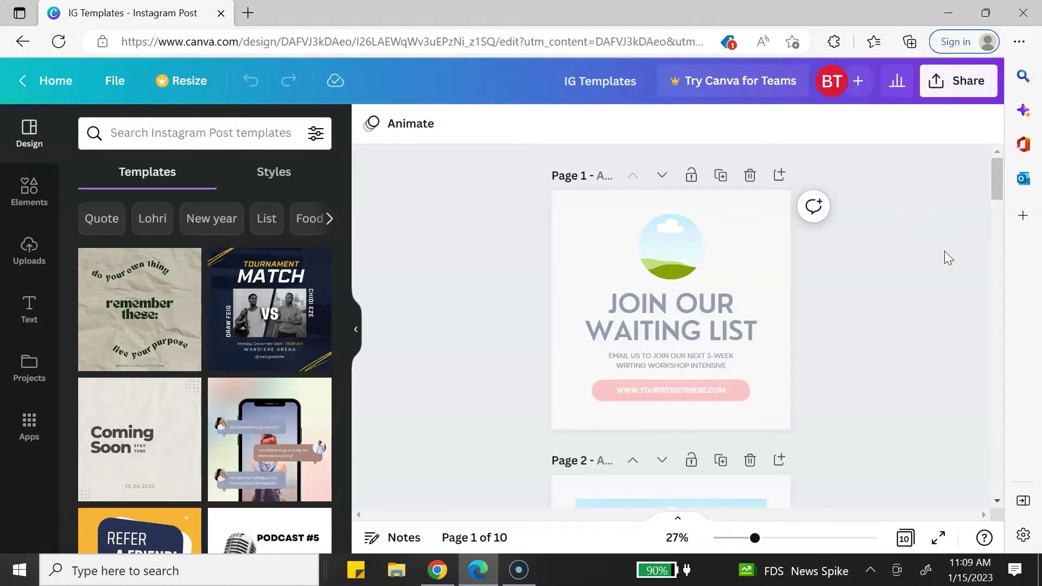
{"action": "left_click", "coordinate": [967, 78]}
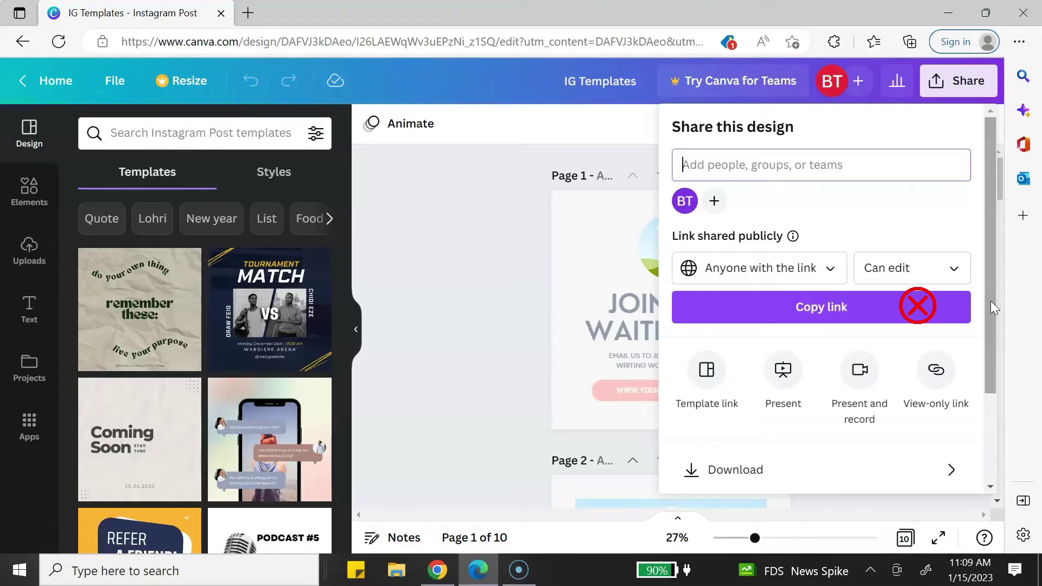
Step: Search the sharing options for 'template', copy the Template link, then close the panel
{"action": "left_click", "coordinate": [728, 407]}
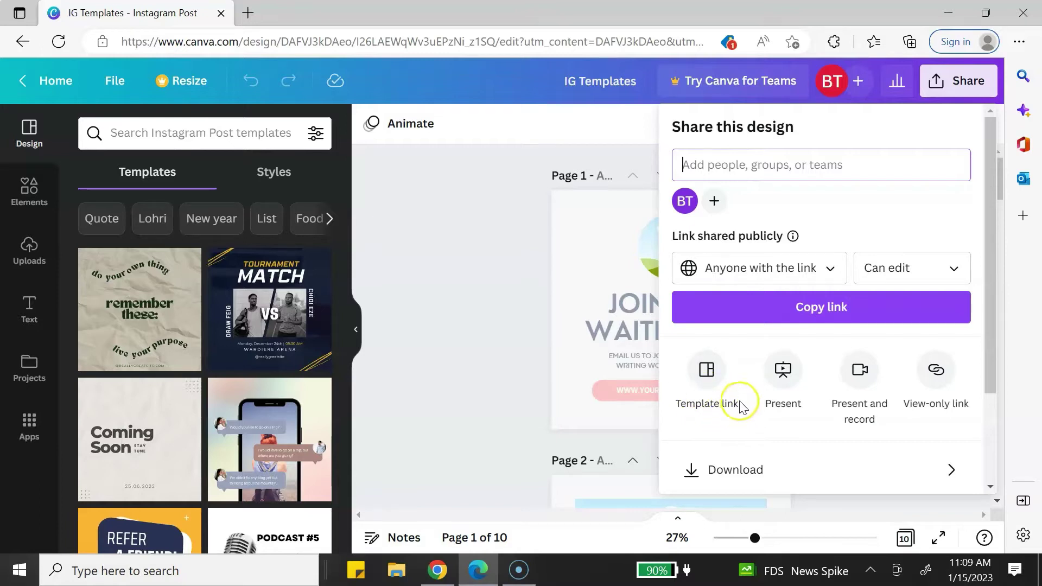
{"action": "left_click_drag", "start_coordinate": [989, 361], "coordinate": [995, 466]}
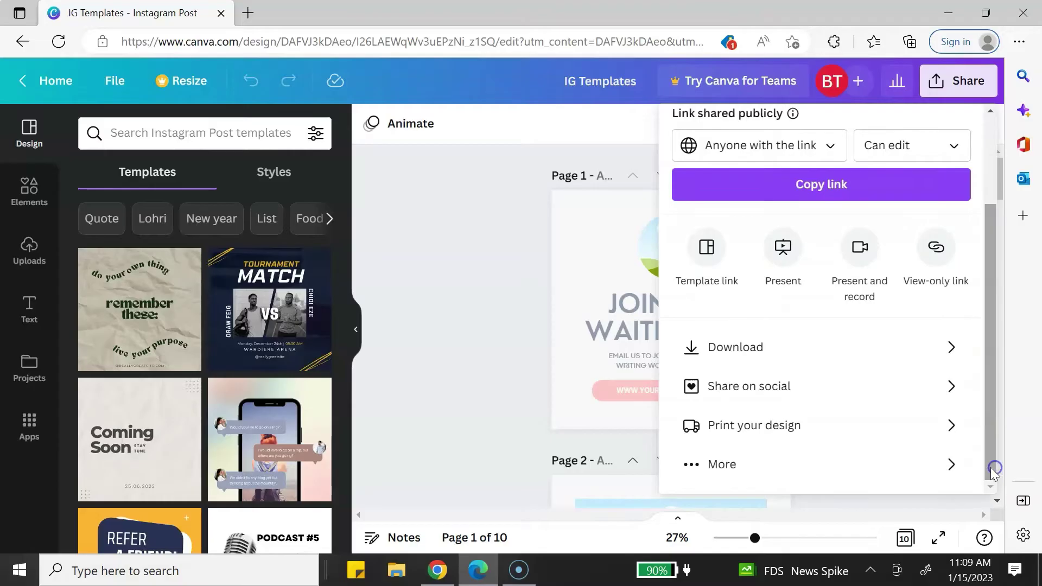
{"action": "left_click", "coordinate": [923, 465]}
{"action": "left_click", "coordinate": [778, 168]}
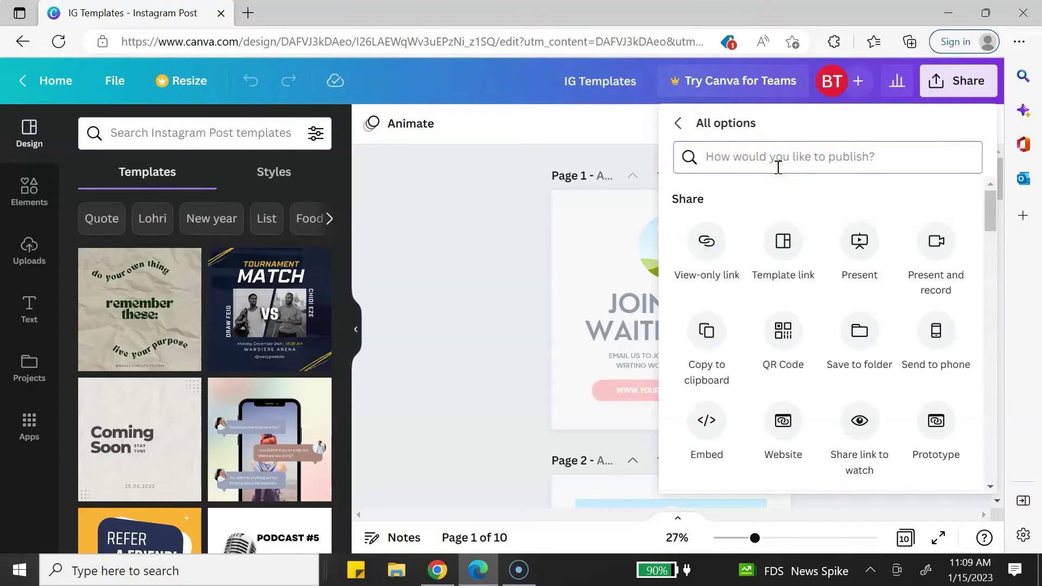
{"action": "type", "text": "template"}
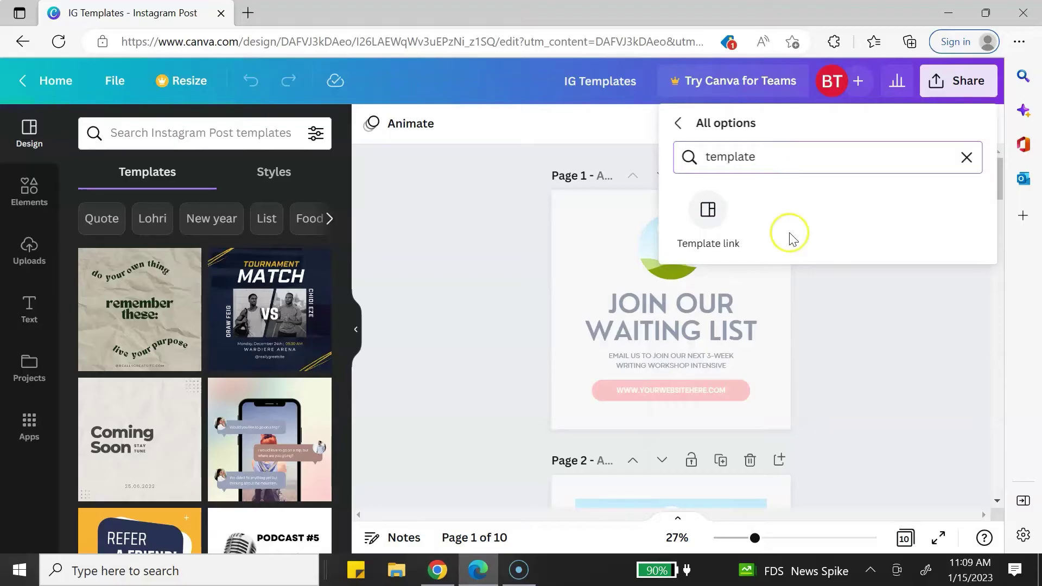
{"action": "left_click", "coordinate": [707, 211]}
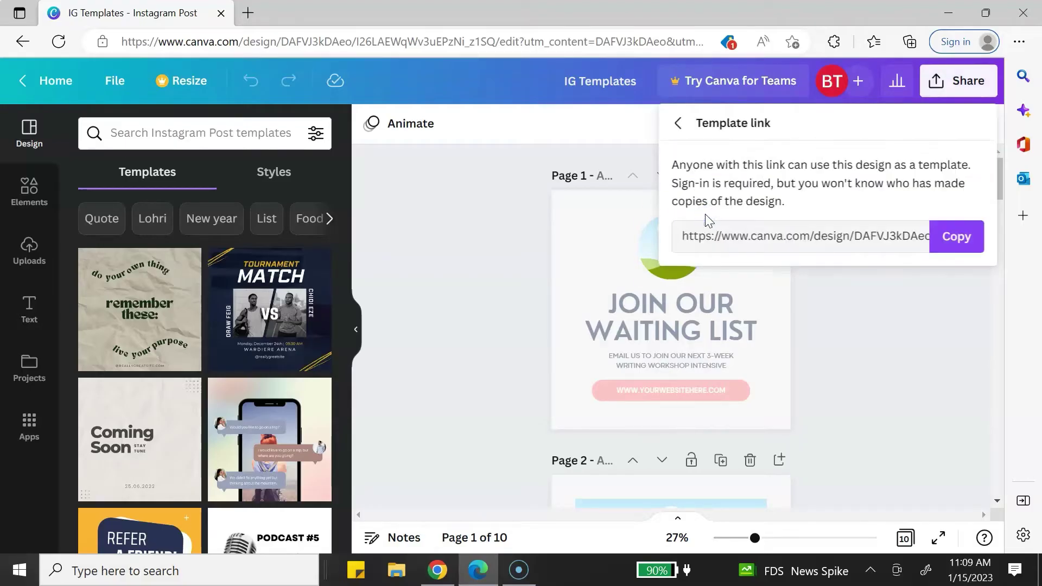
{"action": "left_click", "coordinate": [957, 238]}
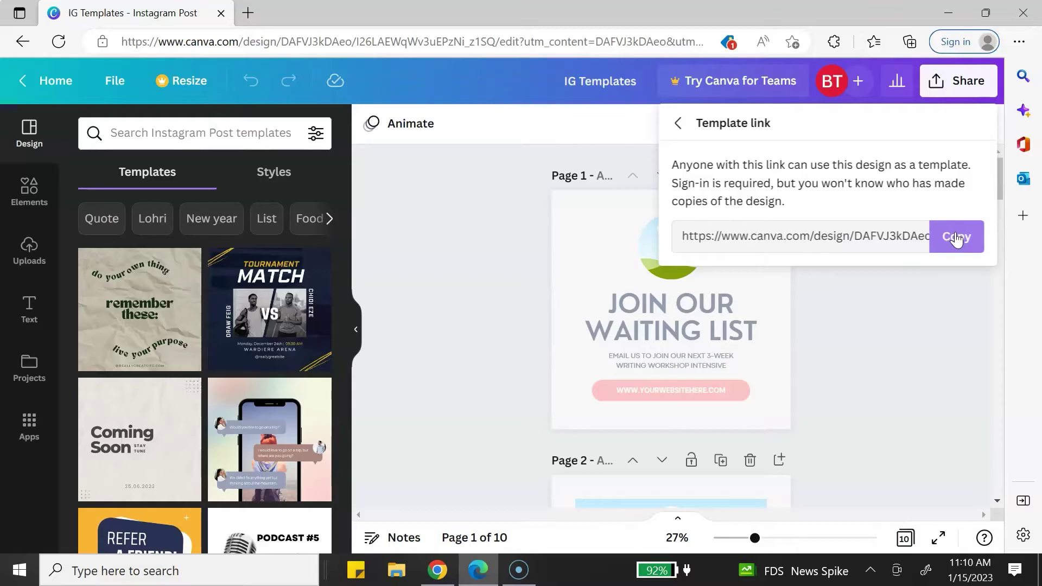
{"action": "left_click", "coordinate": [944, 279]}
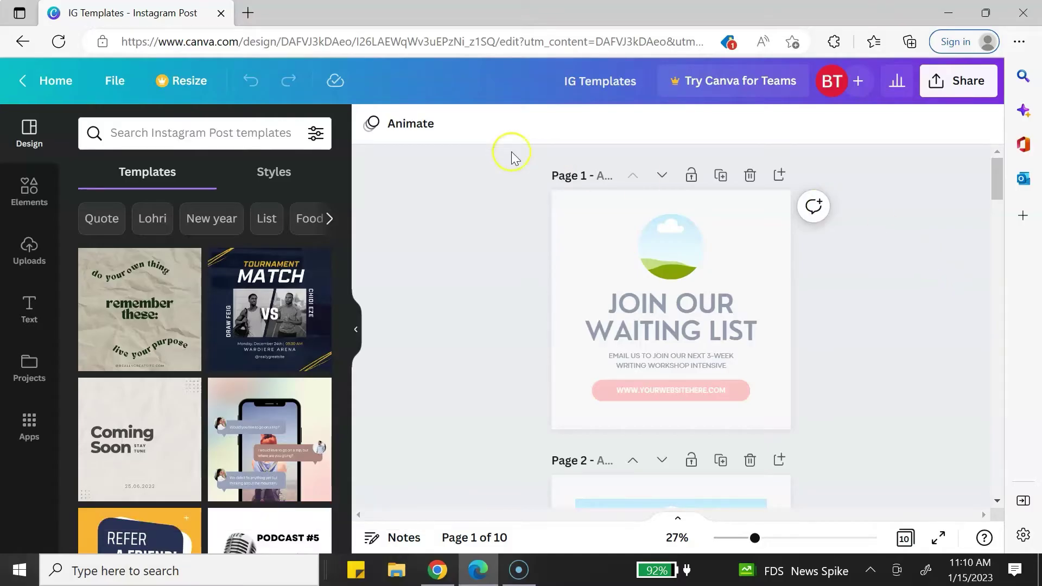
Step: Create a new blank US Letter Document from File, searching 'usletter'
{"action": "left_click", "coordinate": [114, 80]}
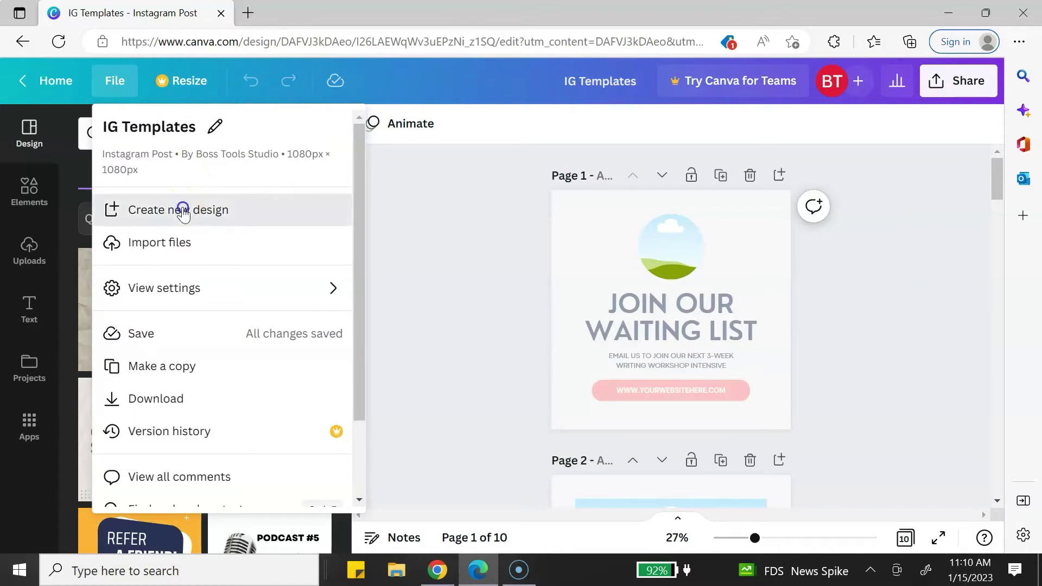
{"action": "left_click", "coordinate": [181, 209]}
{"action": "type", "text": "usle"}
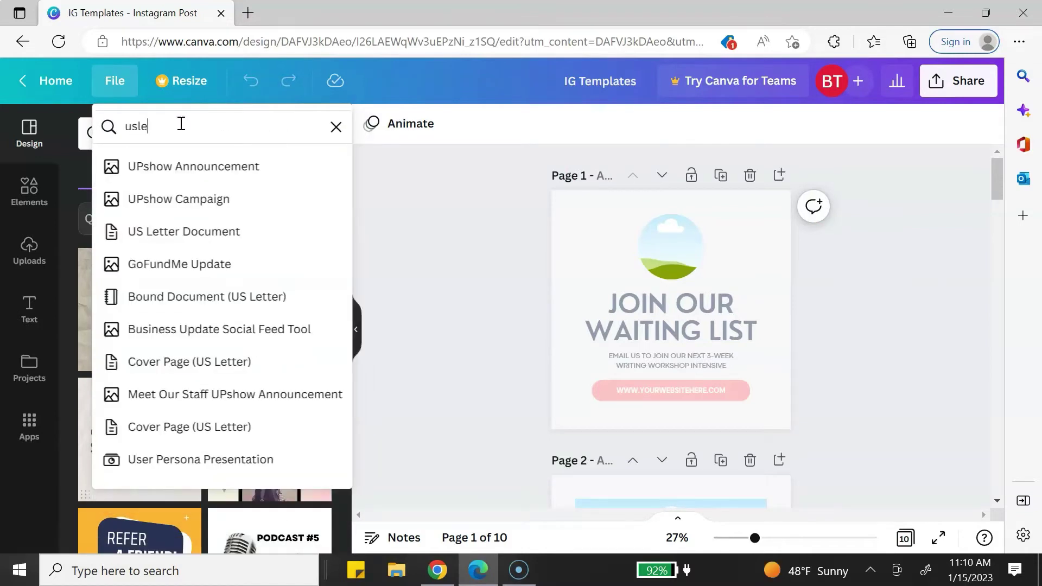
{"action": "type", "text": "tter"}
{"action": "left_click", "coordinate": [200, 167]}
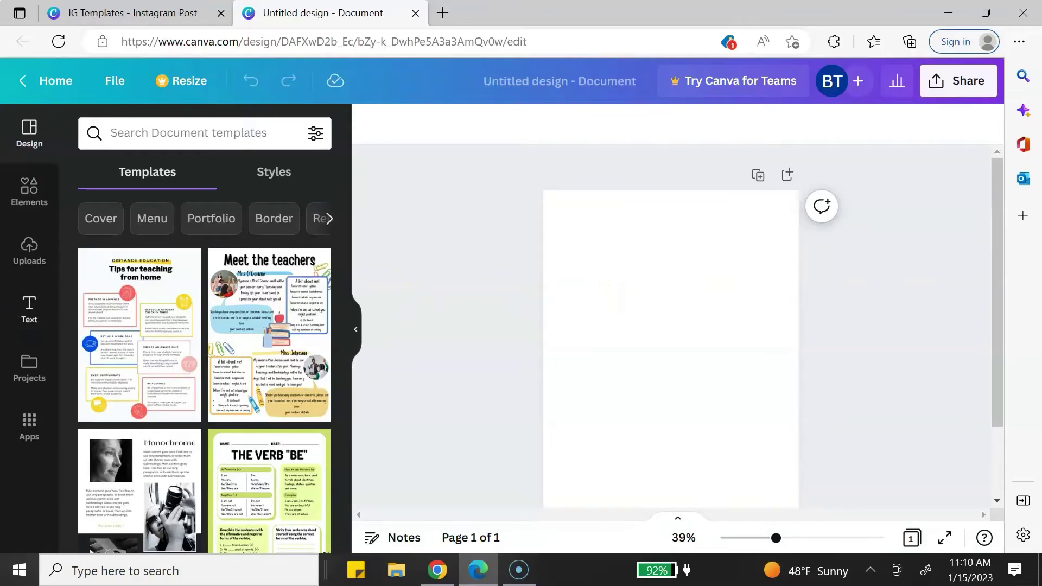
Step: Add a heading reading THANK YOU FOR YOUR ORDER, shrink it, and move it to the top centre
{"action": "left_click", "coordinate": [25, 307]}
{"action": "left_click", "coordinate": [153, 266]}
{"action": "left_click", "coordinate": [752, 354]}
{"action": "left_click_drag", "start_coordinate": [755, 353], "coordinate": [571, 353]}
{"action": "key", "text": "Caps_Lock"}
{"action": "type", "text": "THANK YOU FOR YOUR ORDER"}
{"action": "left_click_drag", "start_coordinate": [800, 391], "coordinate": [726, 359]}
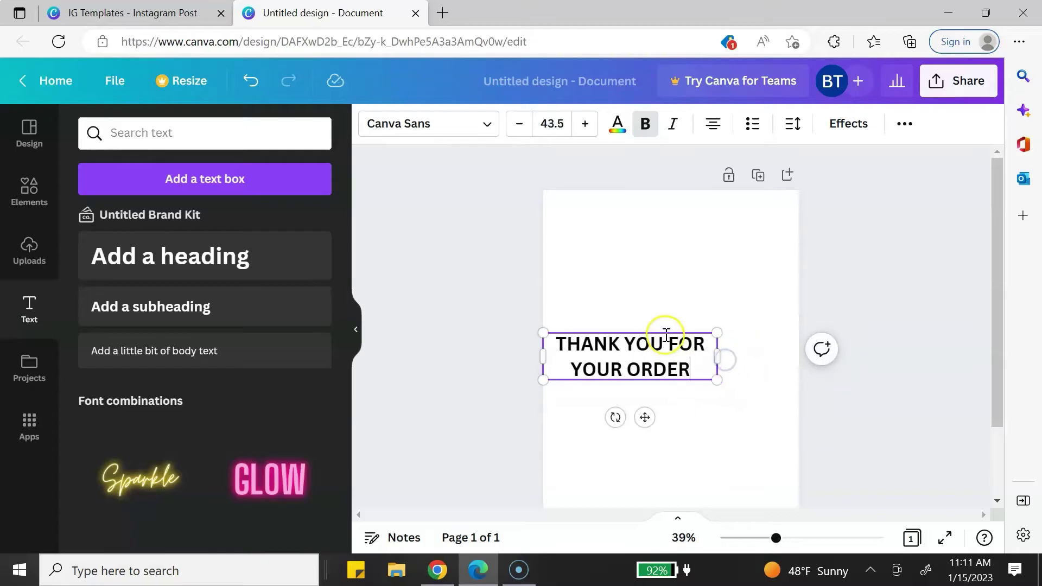
{"action": "left_click_drag", "start_coordinate": [667, 335], "coordinate": [708, 209]}
Step: Add a subheading below it reading 'Questions? Send an email to' plus the contact email address
{"action": "left_click", "coordinate": [174, 306]}
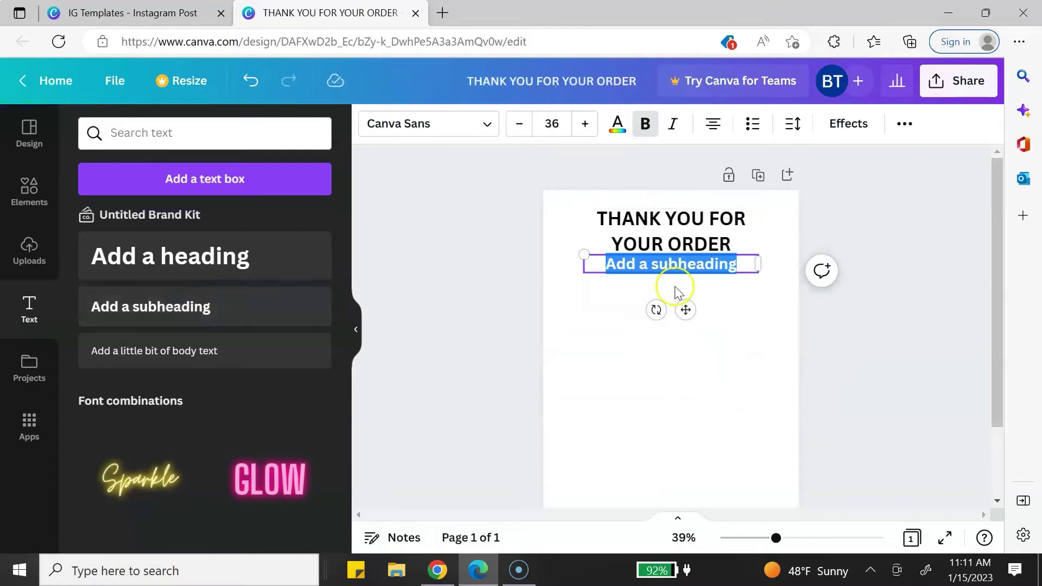
{"action": "left_click_drag", "start_coordinate": [686, 310], "coordinate": [688, 318]}
{"action": "left_click", "coordinate": [742, 273]}
{"action": "left_click_drag", "start_coordinate": [742, 272], "coordinate": [609, 273]}
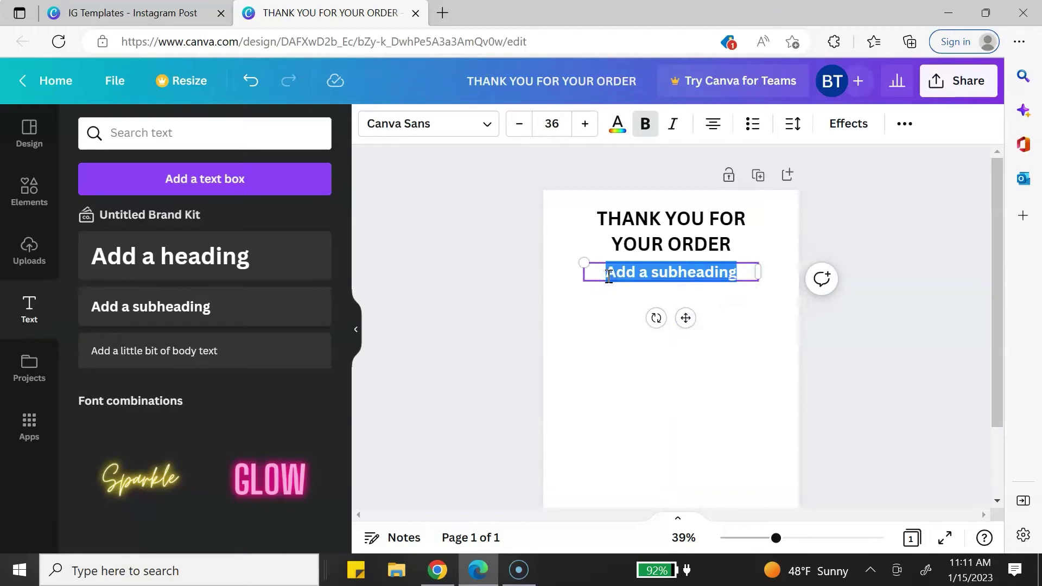
{"action": "type", "text": "Questions? Send an email to"}
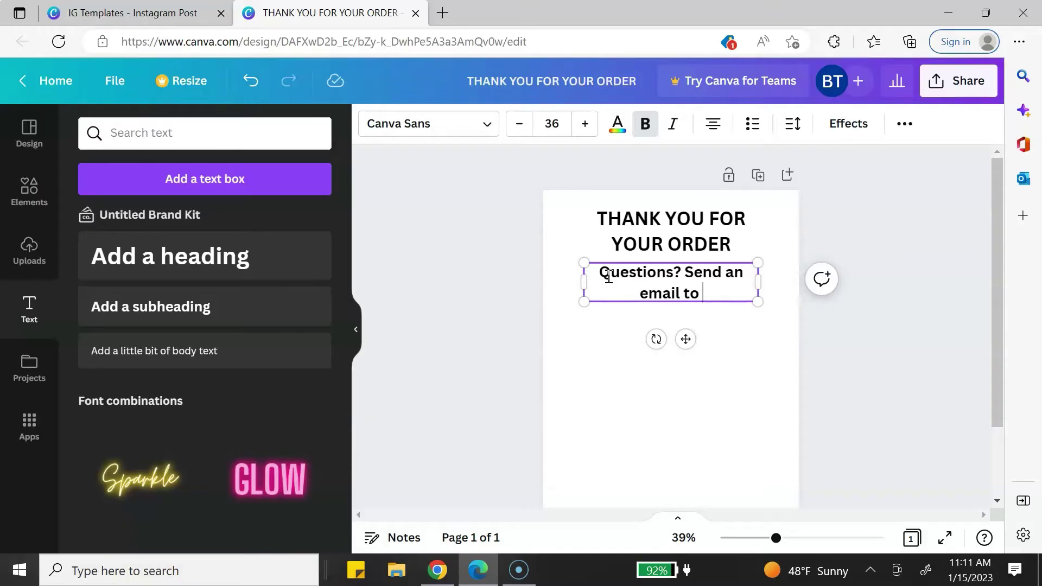
{"action": "key", "text": "ctrl+v"}
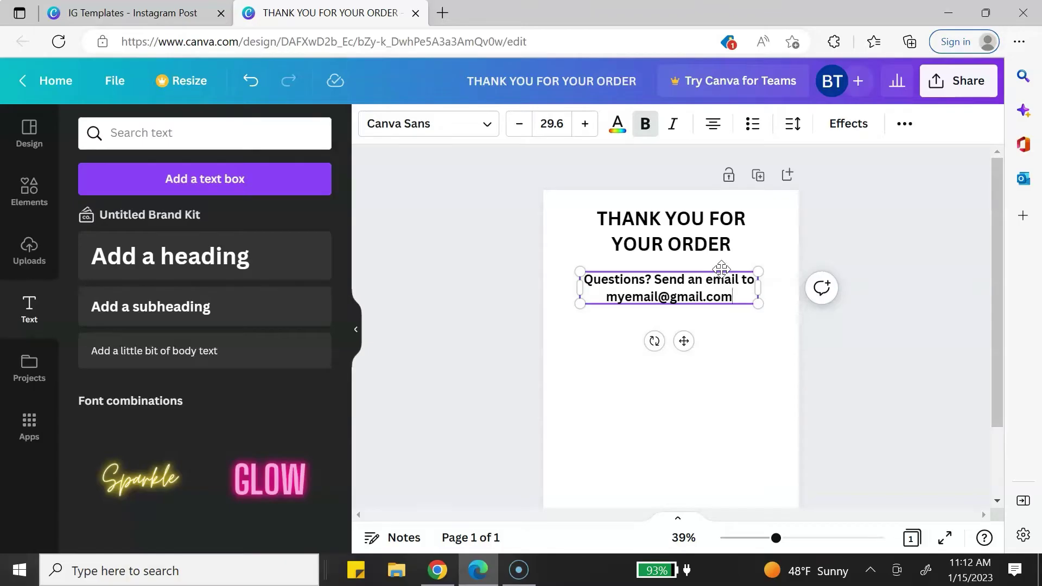
{"action": "left_click", "coordinate": [738, 336]}
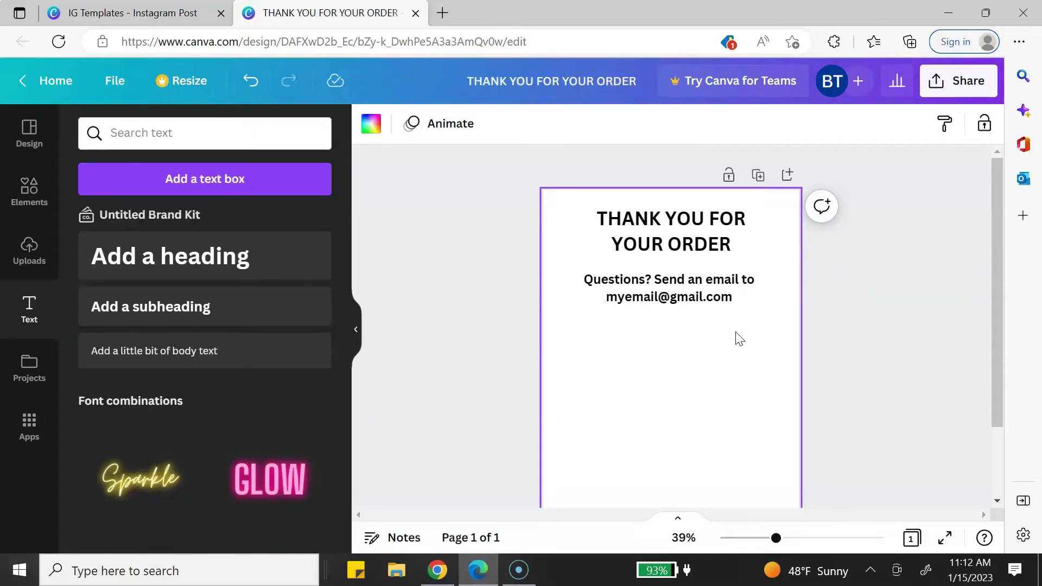
Step: Add a rounded square, stretch it into a wide rectangle under the email line, and fill it light blue
{"action": "left_click", "coordinate": [29, 187]}
{"action": "left_click", "coordinate": [144, 374]}
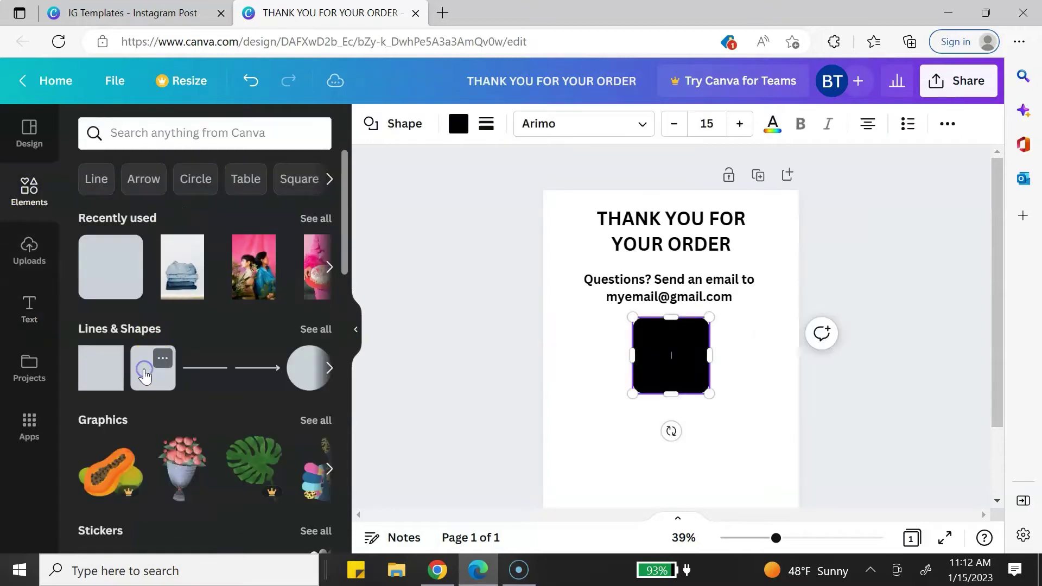
{"action": "left_click_drag", "start_coordinate": [670, 311], "coordinate": [580, 375]}
{"action": "left_click_drag", "start_coordinate": [711, 375], "coordinate": [758, 375]}
{"action": "left_click_drag", "start_coordinate": [688, 423], "coordinate": [680, 412]}
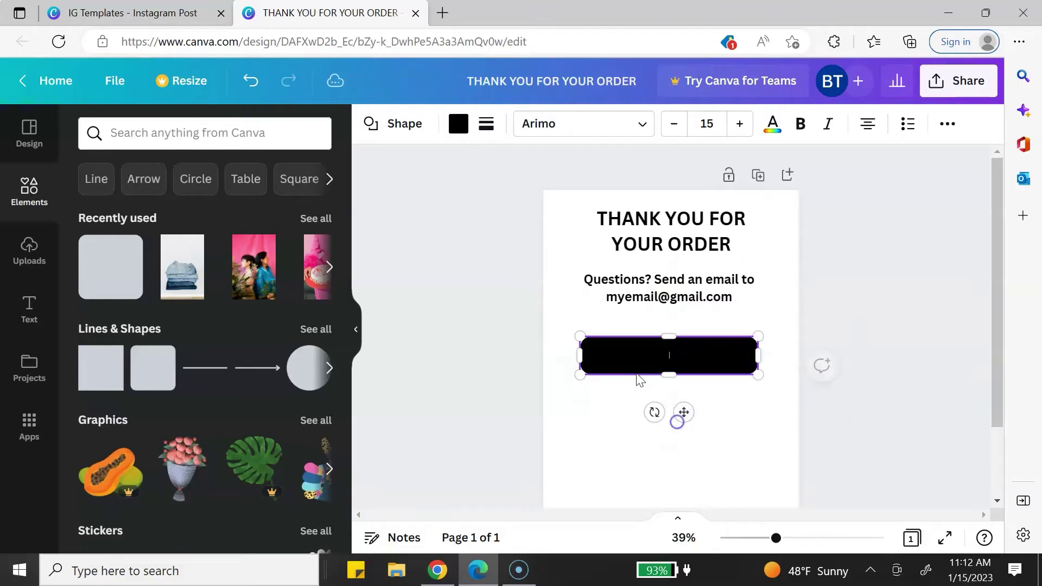
{"action": "left_click", "coordinate": [459, 124]}
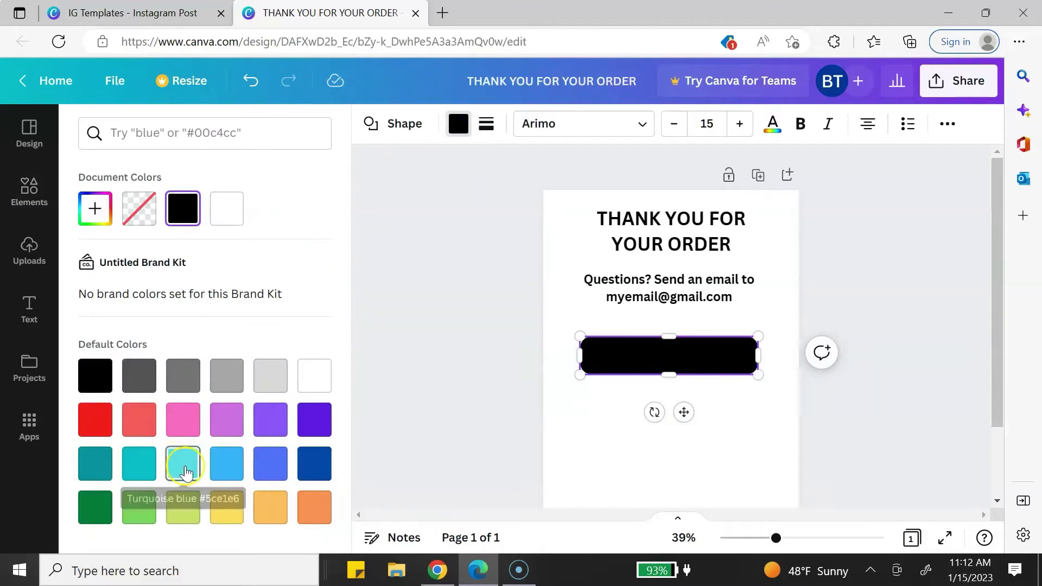
{"action": "left_click", "coordinate": [226, 462]}
{"action": "left_click", "coordinate": [497, 358]}
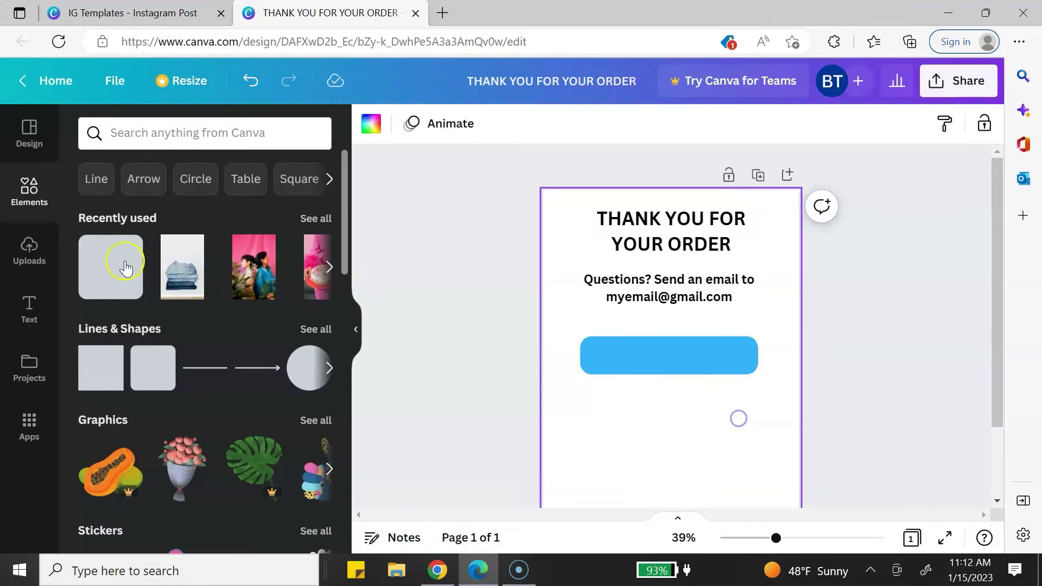
Step: Drop a subheading text box onto the blue button and select its placeholder text
{"action": "left_click", "coordinate": [29, 312]}
{"action": "left_click_drag", "start_coordinate": [92, 306], "coordinate": [608, 358]}
{"action": "double_click", "coordinate": [735, 356]}
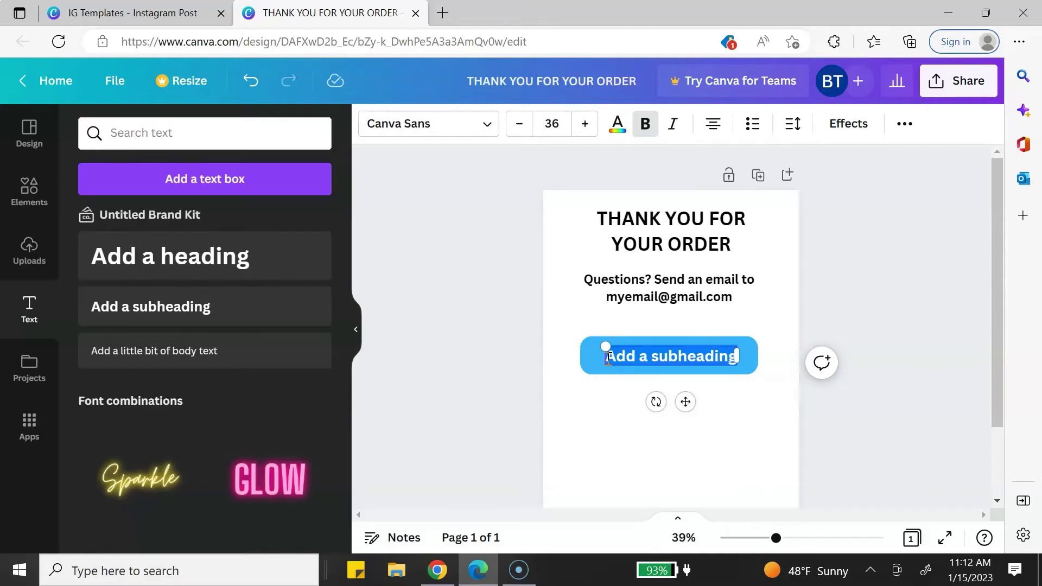
Step: Label the button ACCESS TEMPLATES in white text
{"action": "type", "text": "ACCESS TEMPLATES"}
{"action": "key", "text": "ctrl+a"}
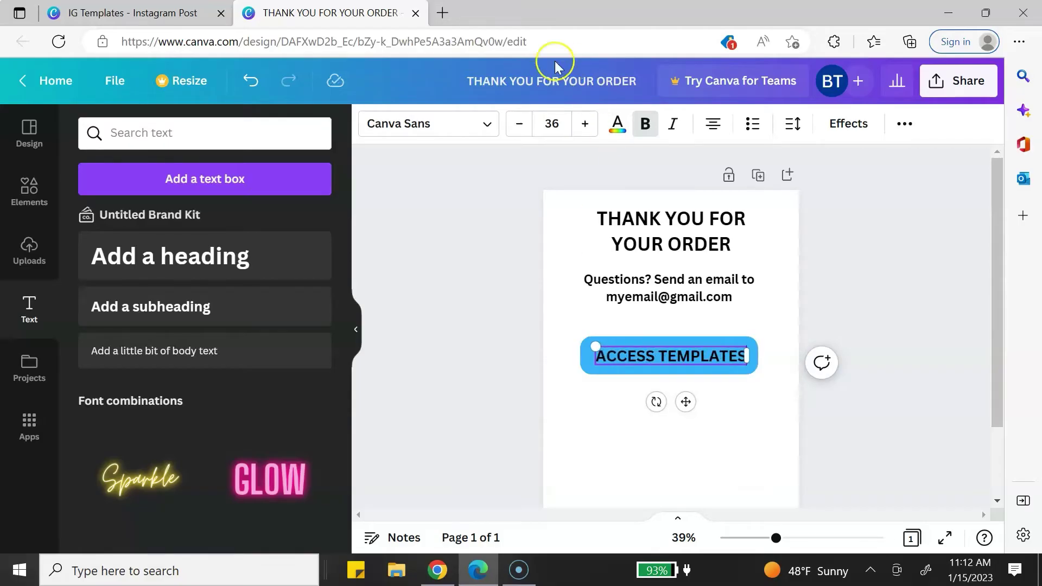
{"action": "left_click", "coordinate": [619, 124]}
{"action": "left_click", "coordinate": [227, 208]}
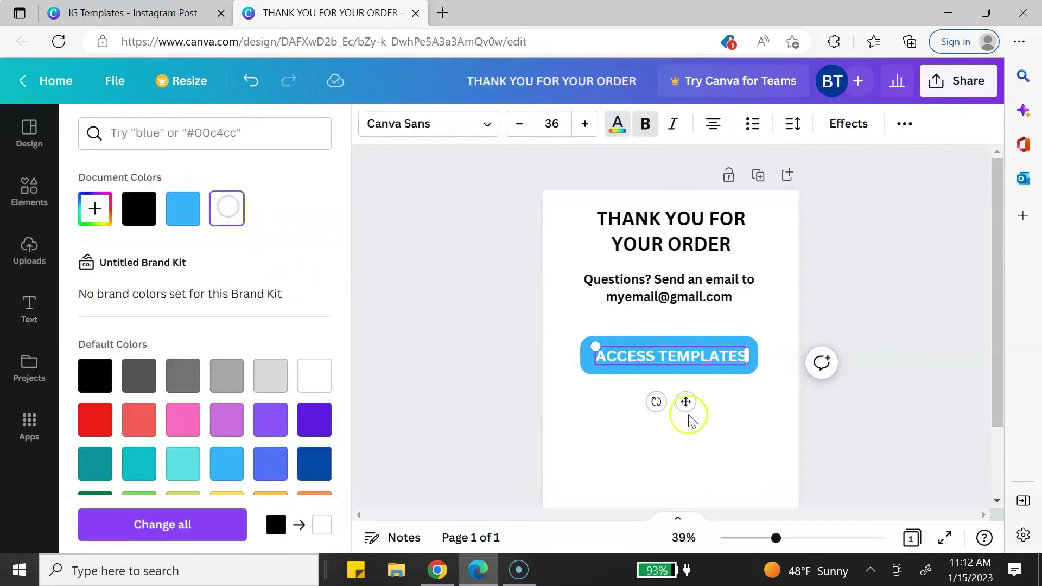
{"action": "left_click", "coordinate": [620, 360]}
{"action": "left_click_drag", "start_coordinate": [743, 355], "coordinate": [616, 358]}
{"action": "left_click", "coordinate": [731, 409]}
Step: Link the ACCESS TEMPLATES text to the copied template share URL
{"action": "double_click", "coordinate": [603, 355]}
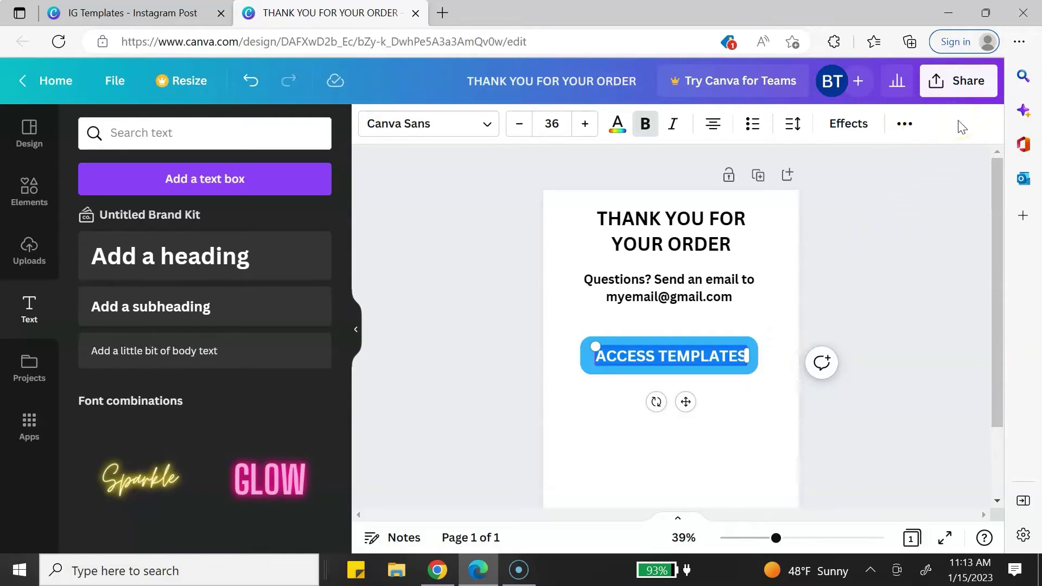
{"action": "left_click", "coordinate": [926, 122]}
{"action": "left_click", "coordinate": [904, 124]}
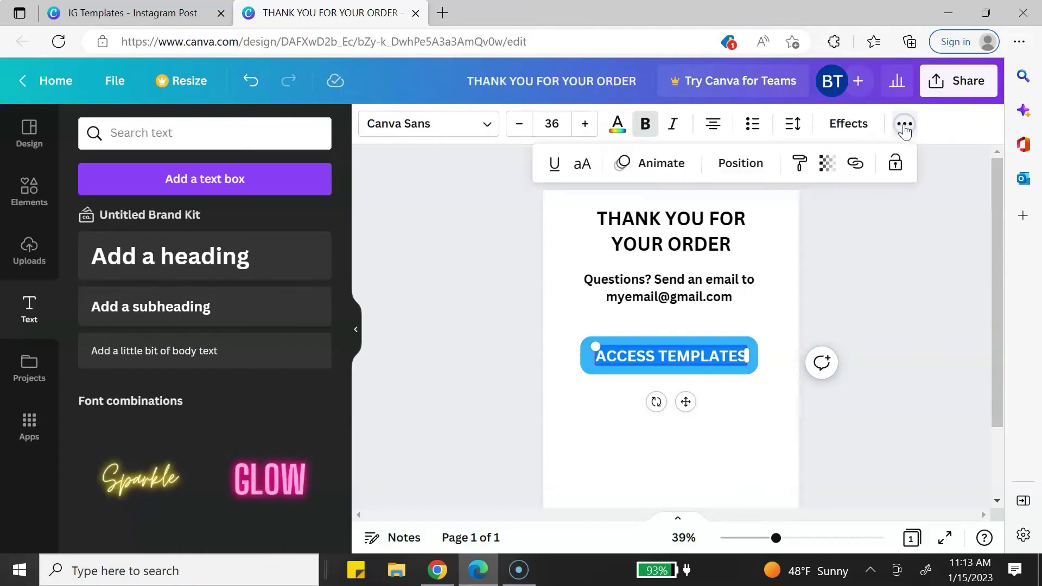
{"action": "left_click", "coordinate": [856, 164]}
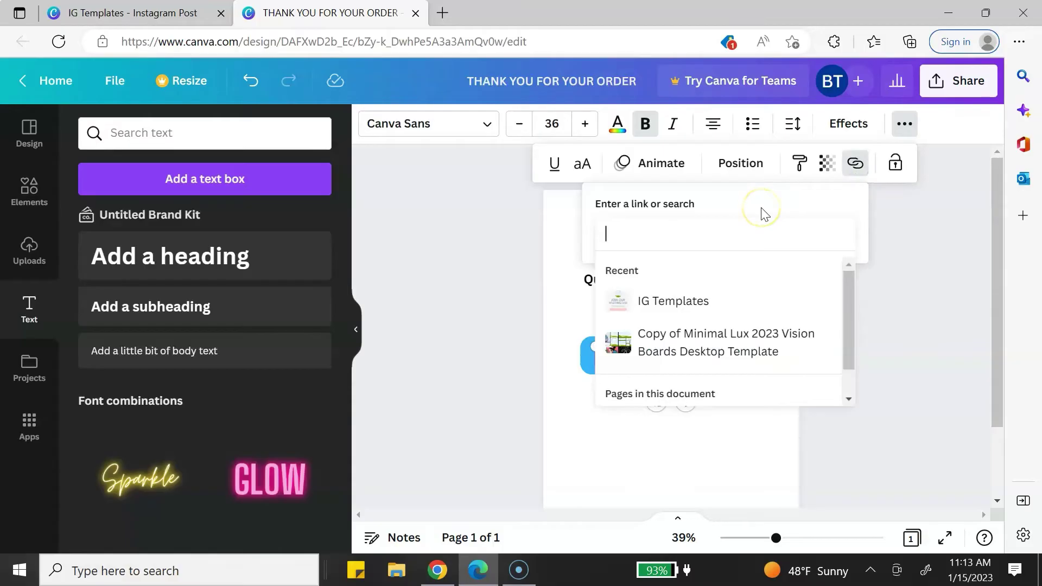
{"action": "key", "text": "ctrl+v"}
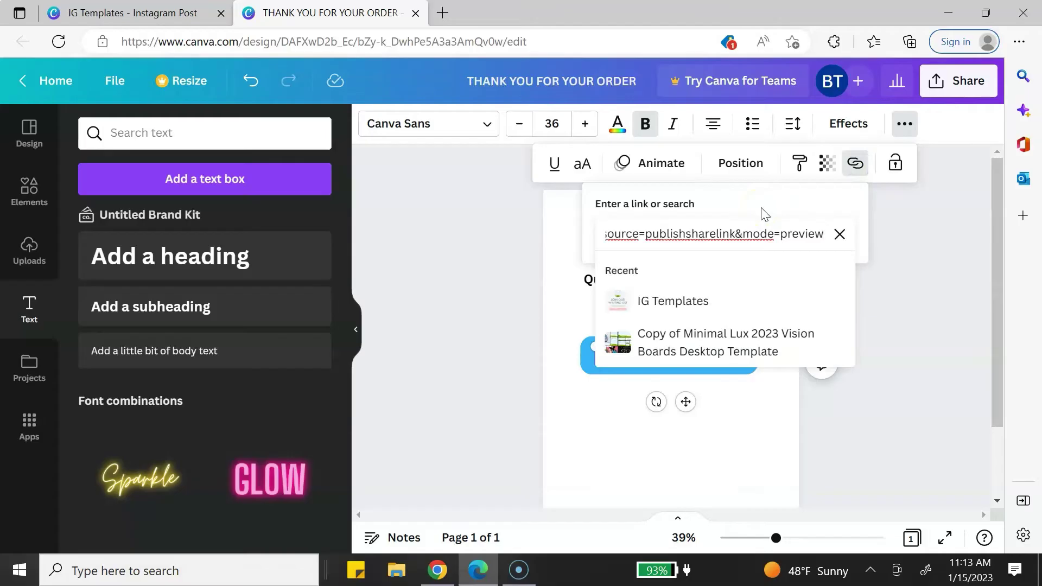
{"action": "key", "text": "Return"}
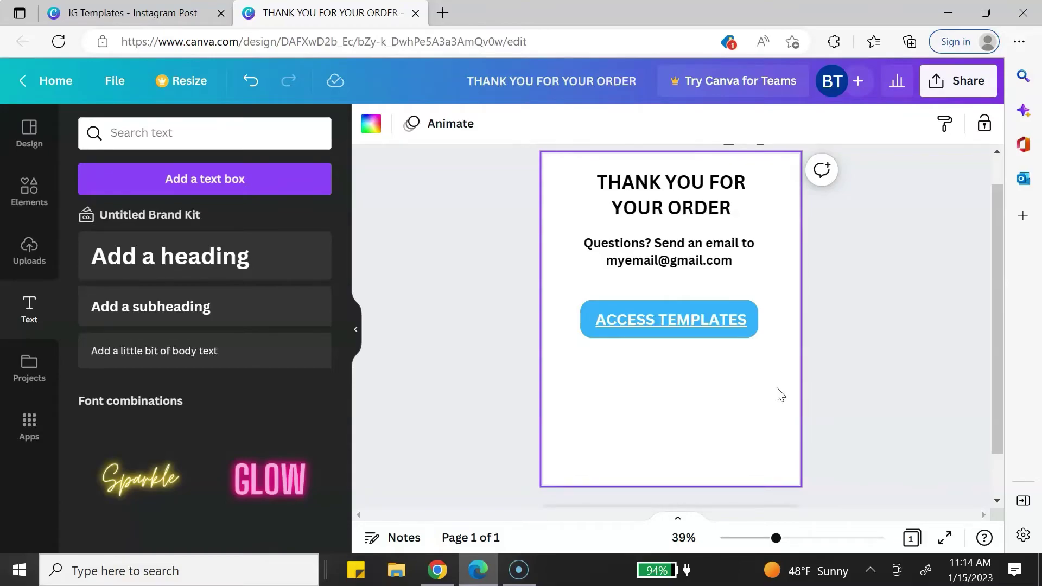
Step: Search Elements for 'facebook' and place the black Facebook icon below the button
{"action": "left_click", "coordinate": [30, 191]}
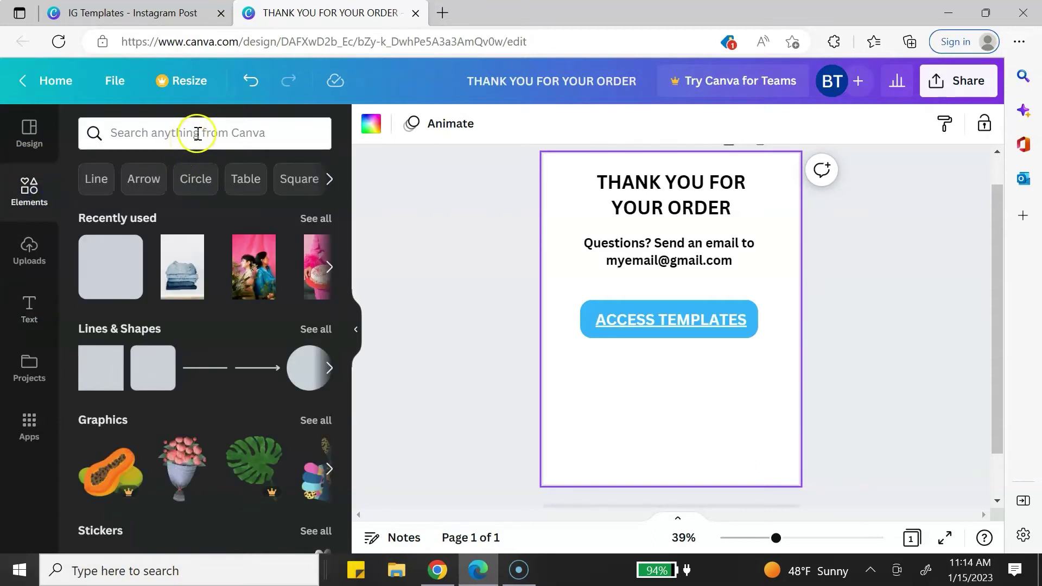
{"action": "left_click", "coordinate": [197, 133]}
{"action": "type", "text": "faceb"}
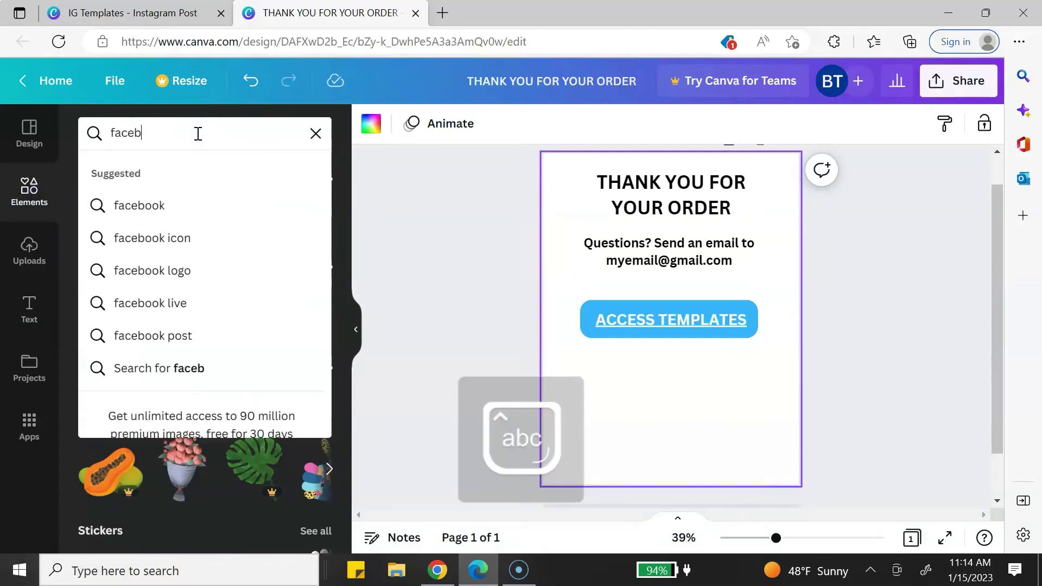
{"action": "type", "text": "ook"}
{"action": "key", "text": "Return"}
{"action": "left_click_drag", "start_coordinate": [182, 307], "coordinate": [629, 379]}
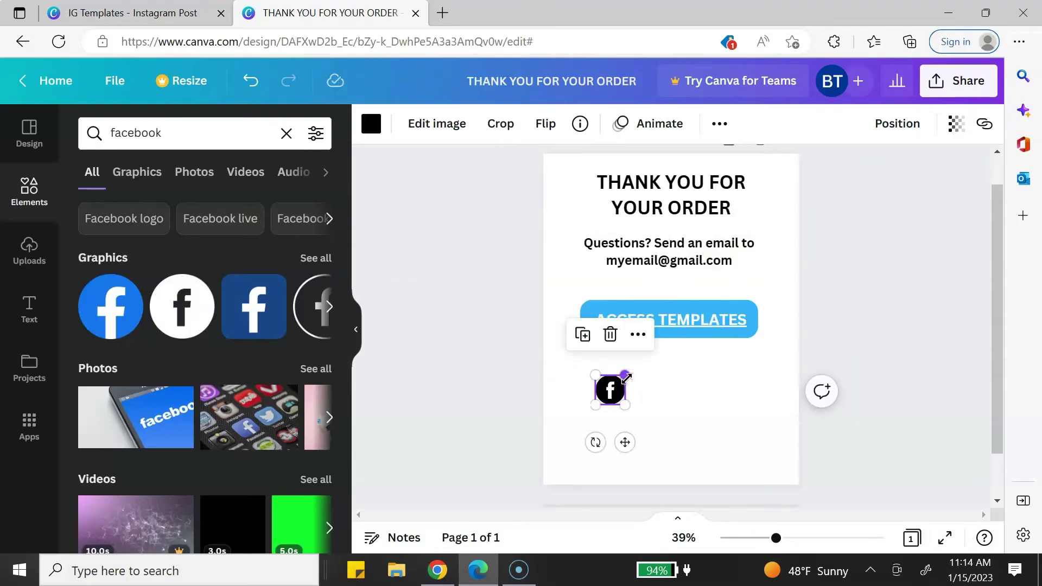
Step: Add the Instagram and Pinterest icons, sized to match, in a row beside Facebook
{"action": "double_click", "coordinate": [217, 138]}
{"action": "type", "text": "instagram"}
{"action": "key", "text": "Return"}
{"action": "left_click", "coordinate": [181, 298]}
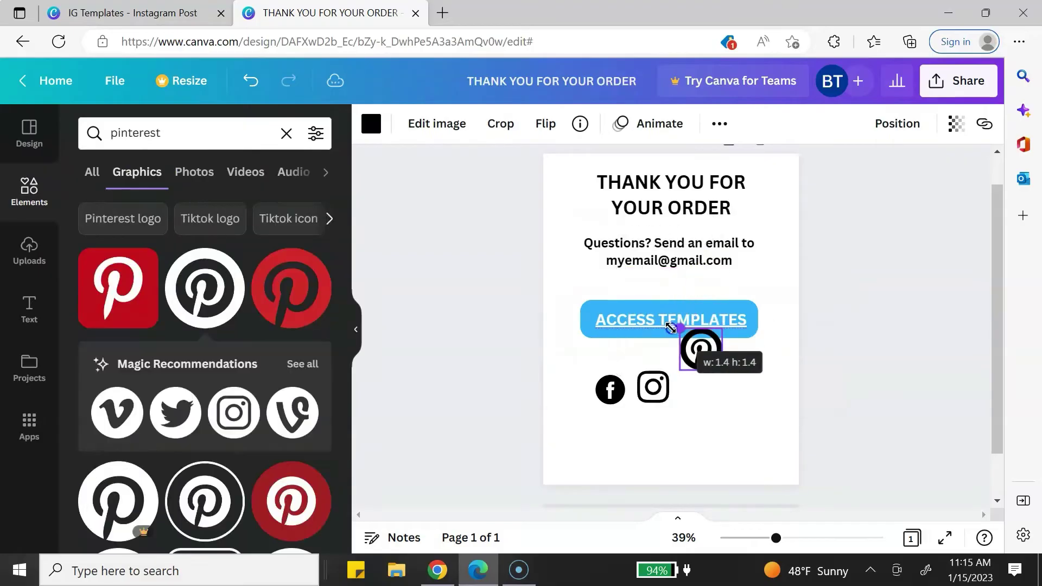
{"action": "left_click_drag", "start_coordinate": [673, 326], "coordinate": [691, 397]}
{"action": "left_click", "coordinate": [653, 387]}
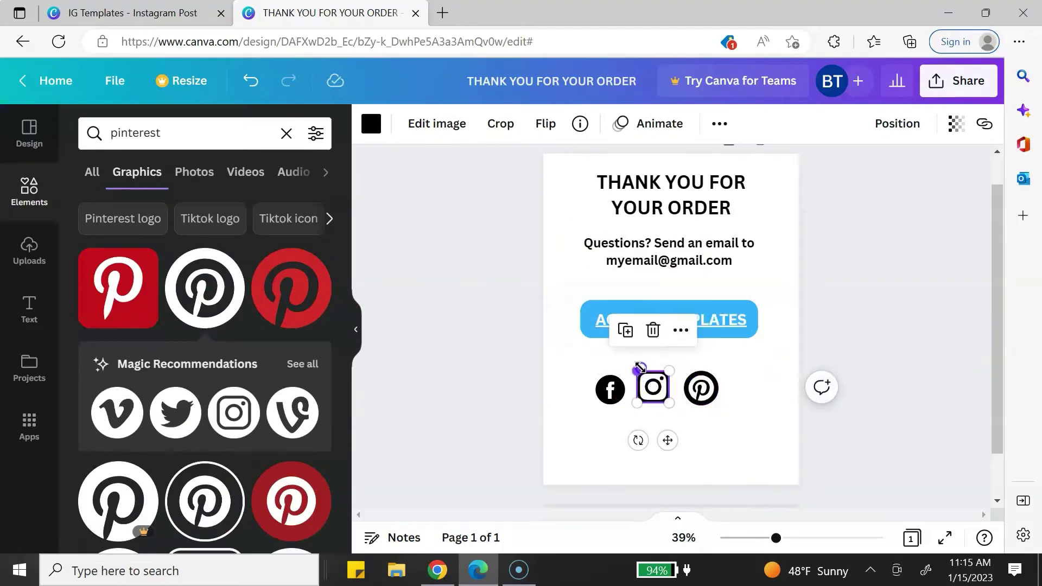
{"action": "left_click", "coordinate": [609, 388]}
Step: Recolour the social icons light blue to match the button and nudge Pinterest into line
{"action": "left_click", "coordinate": [372, 124]}
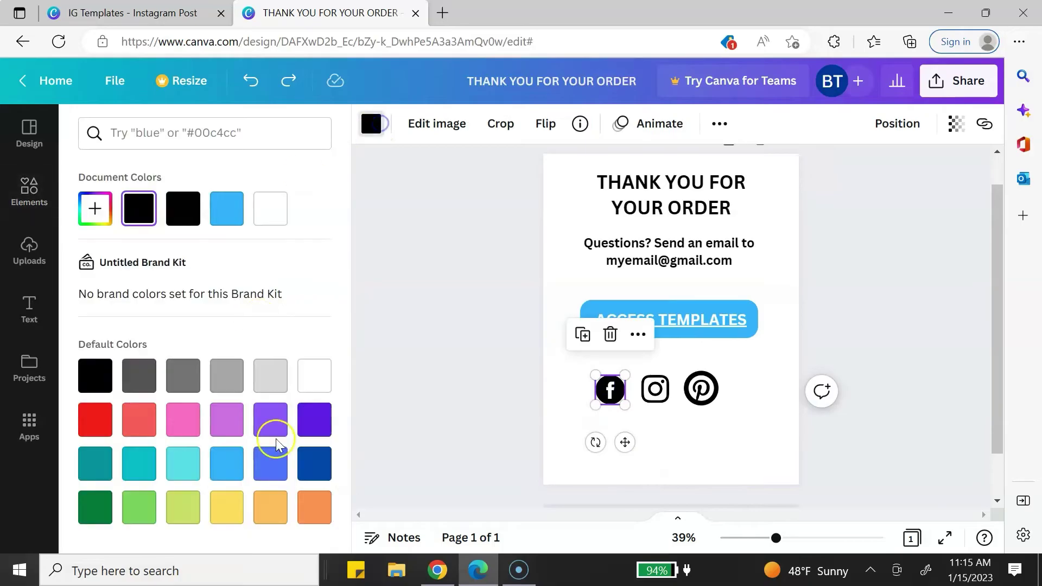
{"action": "left_click", "coordinate": [227, 212]}
{"action": "left_click", "coordinate": [666, 389]}
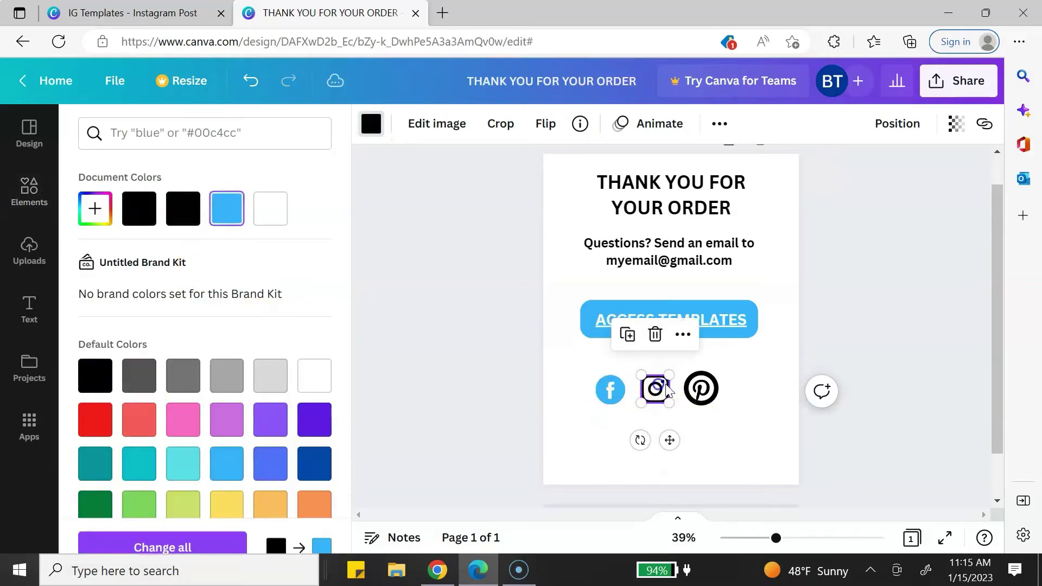
{"action": "left_click", "coordinate": [702, 389]}
{"action": "left_click_drag", "start_coordinate": [702, 388], "coordinate": [703, 389]}
{"action": "left_click", "coordinate": [735, 431]}
Step: Select all three icons and use Position > Tidy up to space them evenly
{"action": "left_click_drag", "start_coordinate": [743, 423], "coordinate": [586, 374]}
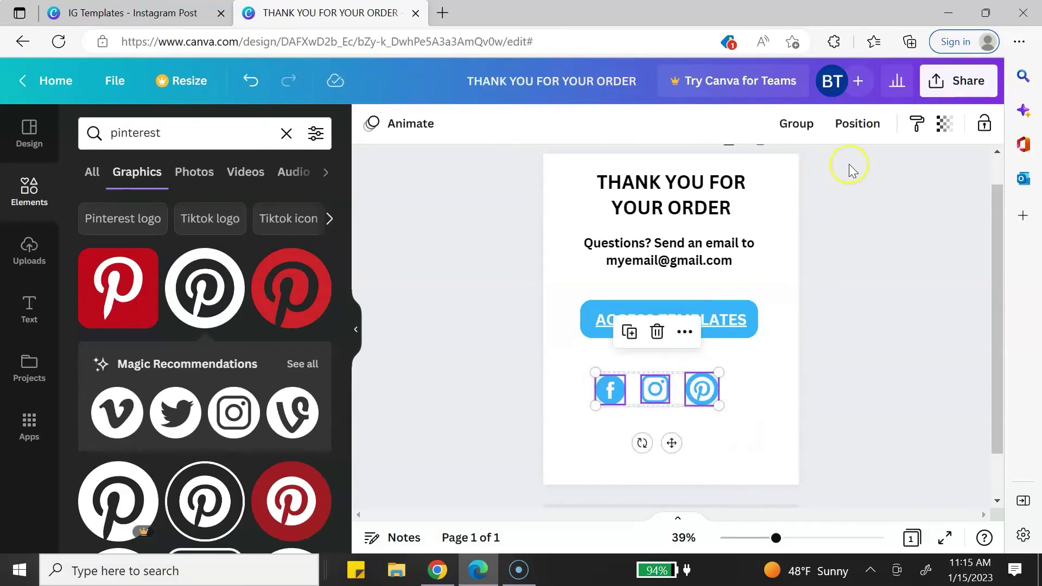
{"action": "left_click", "coordinate": [857, 124]}
{"action": "left_click", "coordinate": [626, 414]}
{"action": "left_click", "coordinate": [745, 438]}
{"action": "left_click_drag", "start_coordinate": [579, 362], "coordinate": [756, 400]}
{"action": "left_click_drag", "start_coordinate": [593, 368], "coordinate": [754, 416]}
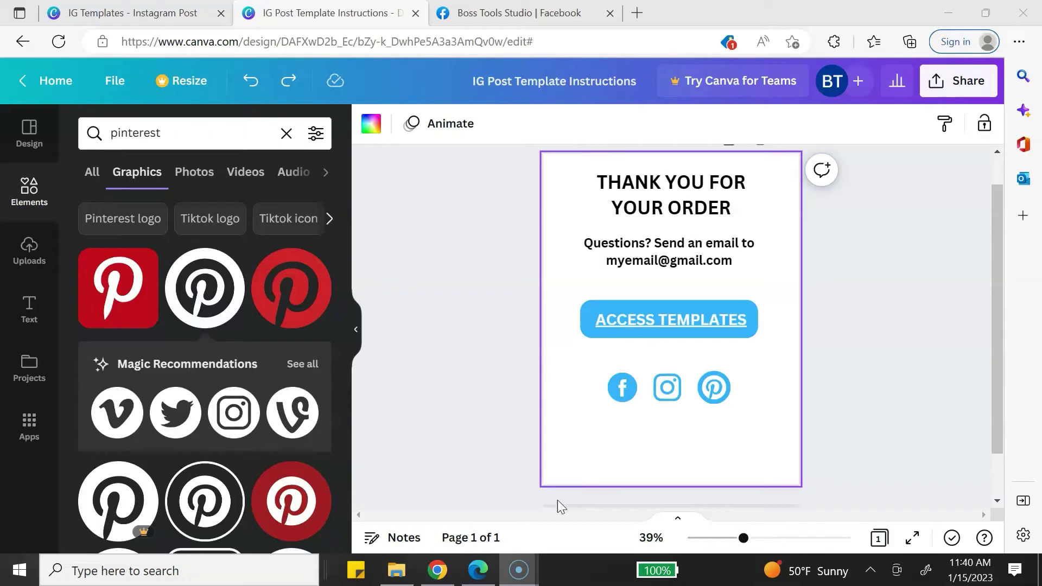
Step: Attach the pasted Facebook page URL as the Facebook icon's link
{"action": "left_click", "coordinate": [619, 399]}
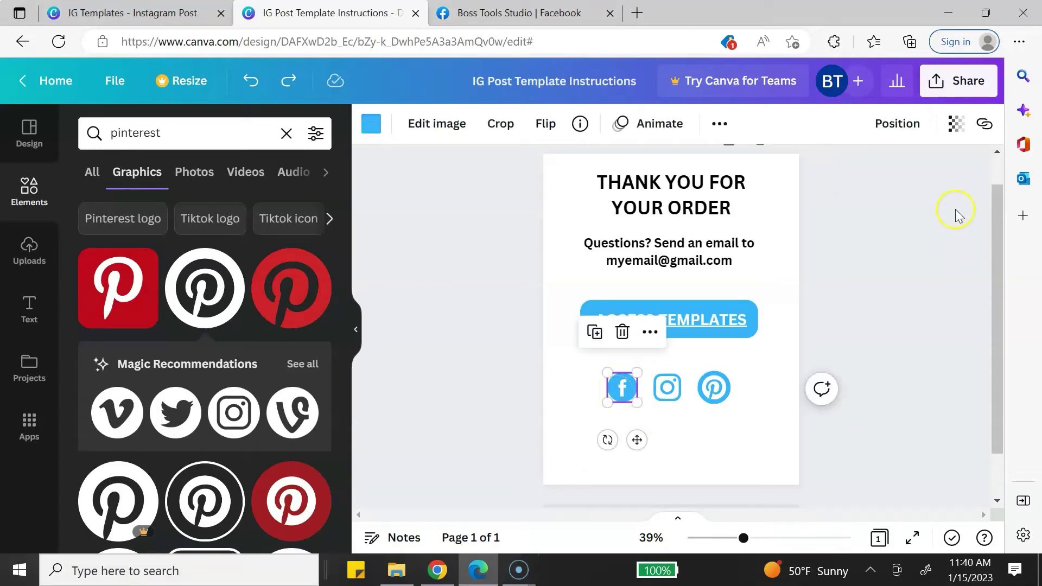
{"action": "left_click", "coordinate": [984, 125]}
{"action": "left_click", "coordinate": [877, 200]}
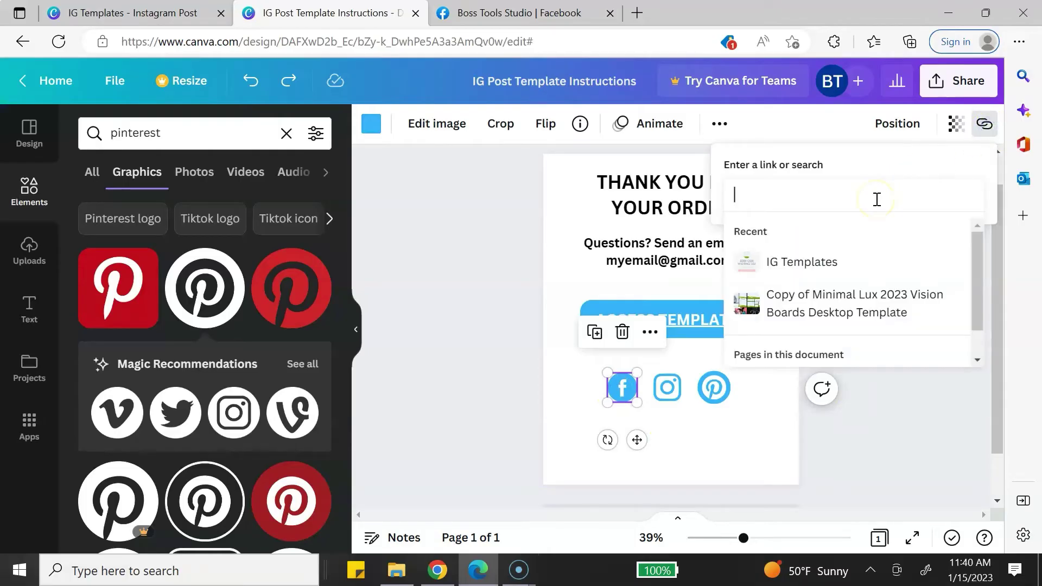
{"action": "type", "text": "https://www.facebook.com/bosstoolsstudio"}
{"action": "key", "text": "Return"}
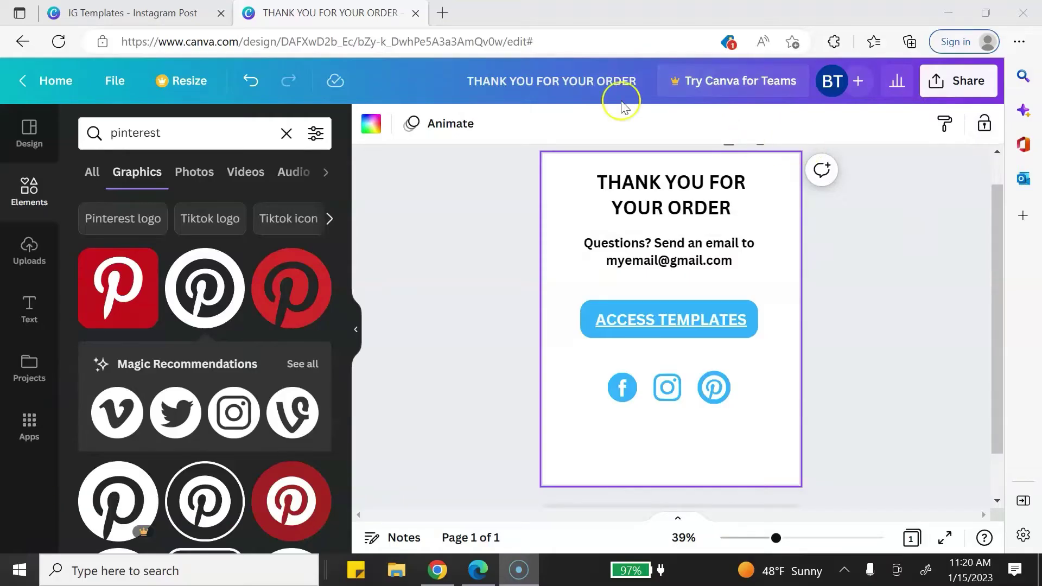
Step: Replace the design title with 'IG Post Template Instructions'
{"action": "left_click", "coordinate": [632, 82]}
{"action": "mouse_move", "coordinate": [642, 85]}
{"action": "left_mouse_down"}
{"action": "mouse_move", "coordinate": [468, 91]}
{"action": "mouse_move", "coordinate": [624, 79]}
{"action": "left_mouse_up"}
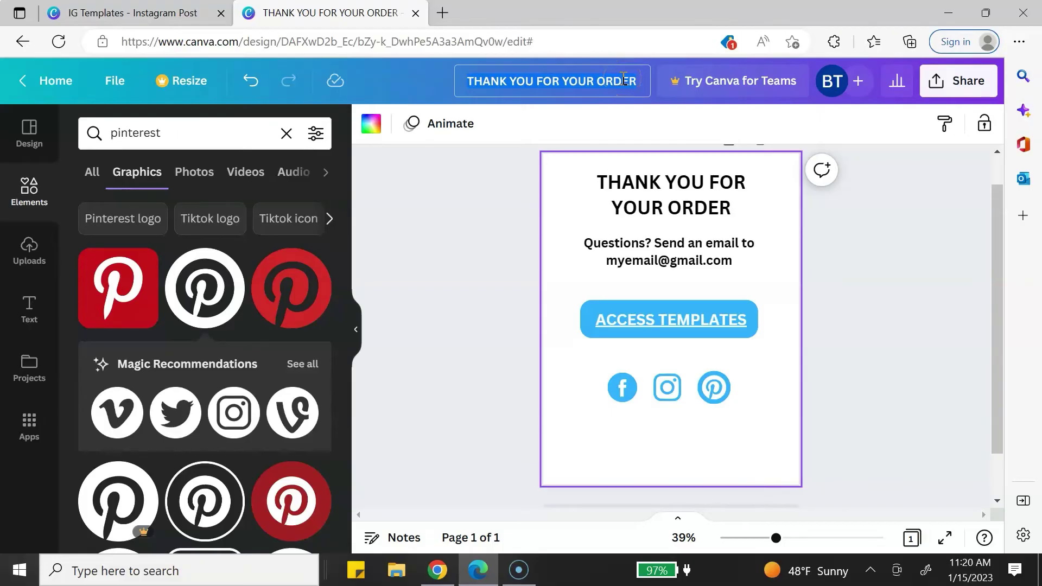
{"action": "type", "text": "IG Pos"}
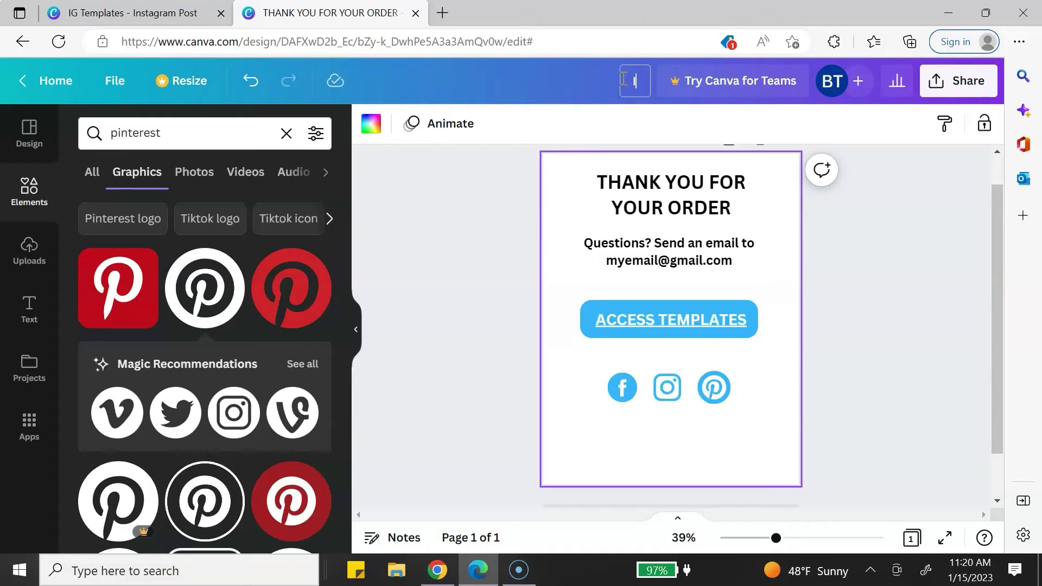
{"action": "type", "text": "t Template Ins"}
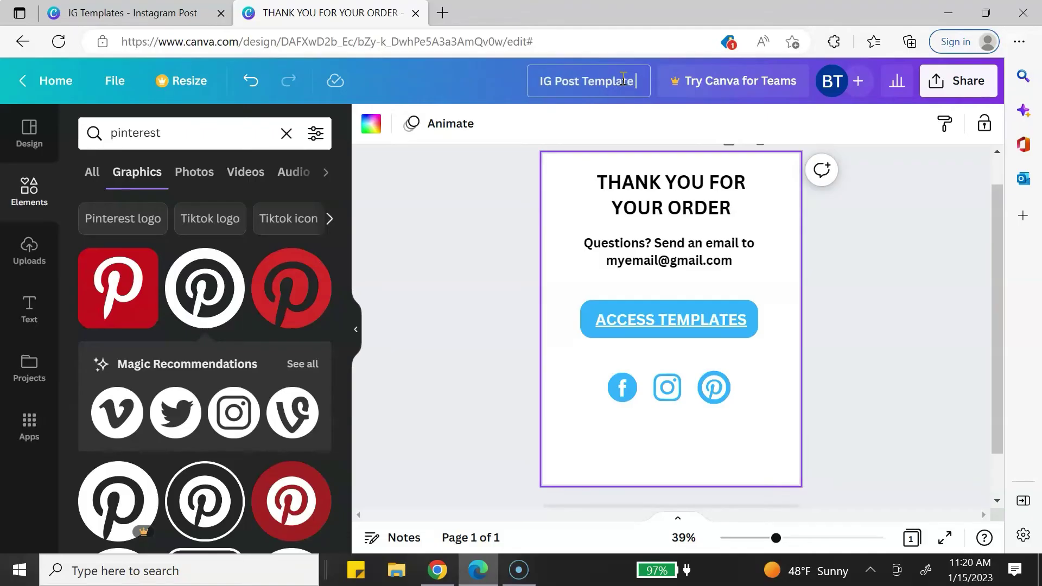
{"action": "type", "text": "tructions"}
{"action": "key", "text": "Return"}
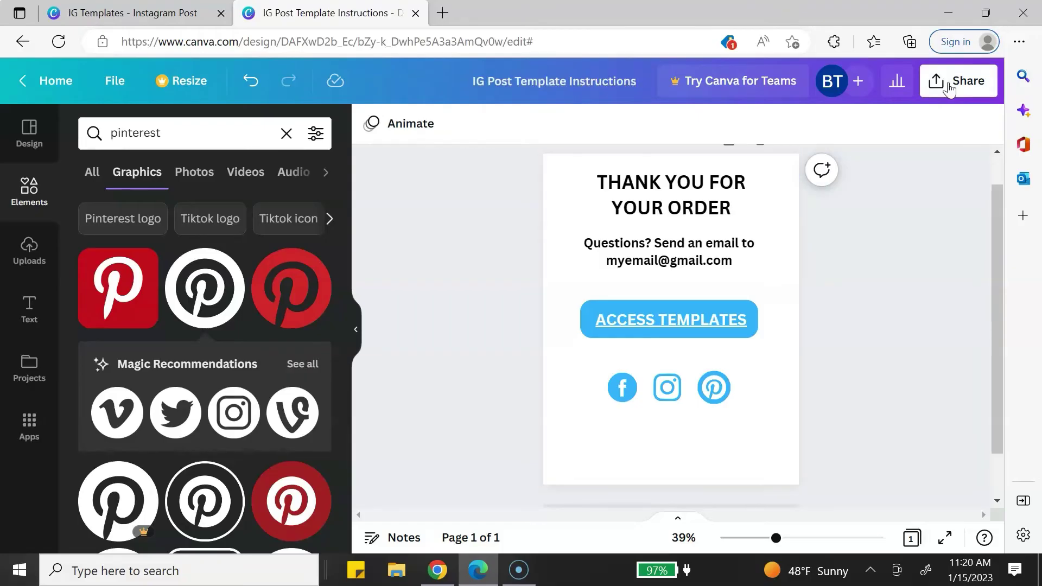
Step: Download the design as a PDF Standard file
{"action": "left_click", "coordinate": [949, 89]}
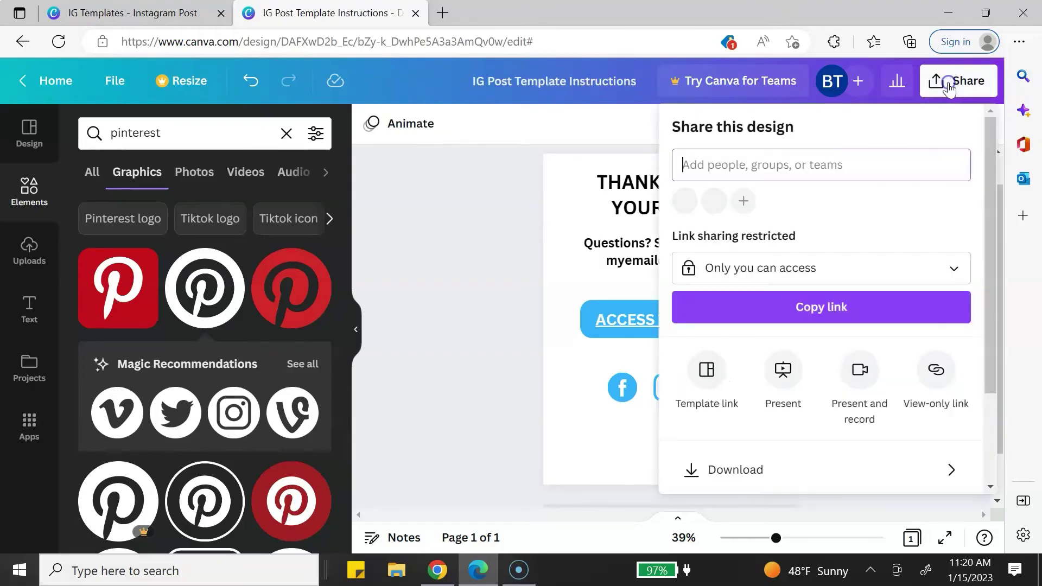
{"action": "scroll", "coordinate": [950, 326], "scroll_direction": "down", "scroll_amount": 2}
{"action": "left_click", "coordinate": [949, 352]}
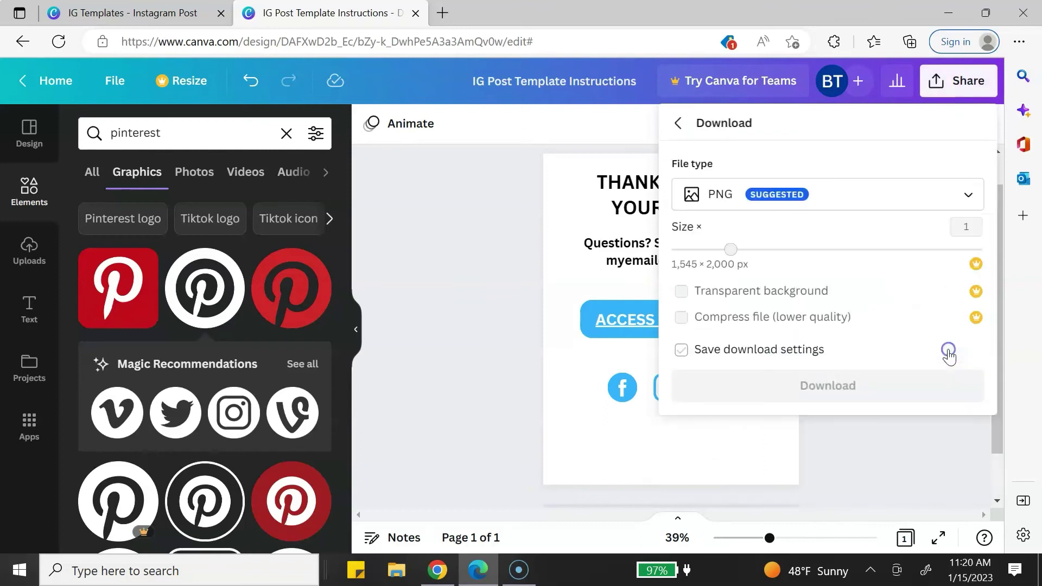
{"action": "left_click", "coordinate": [971, 199]}
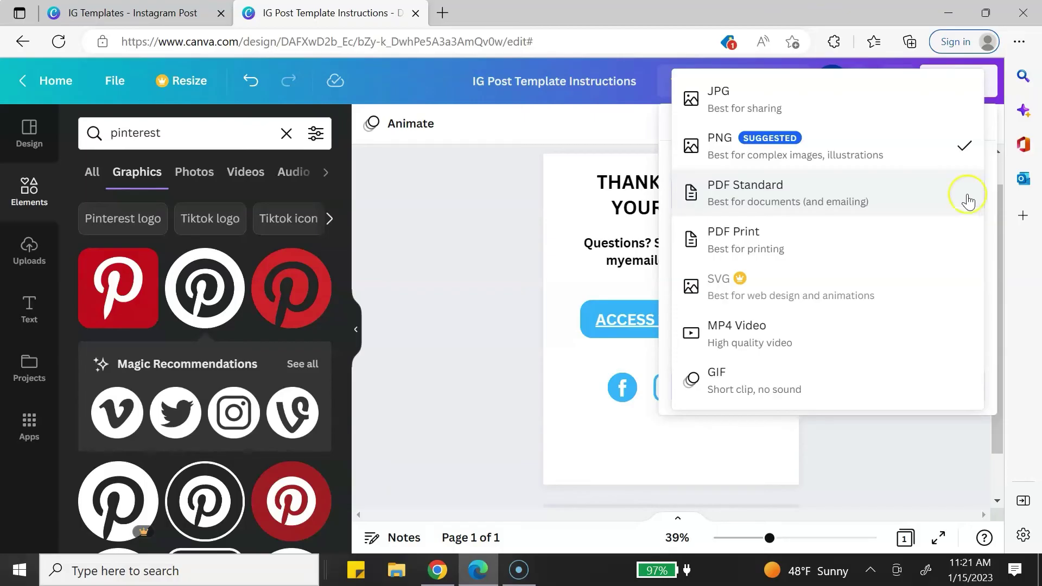
{"action": "left_click", "coordinate": [942, 194]}
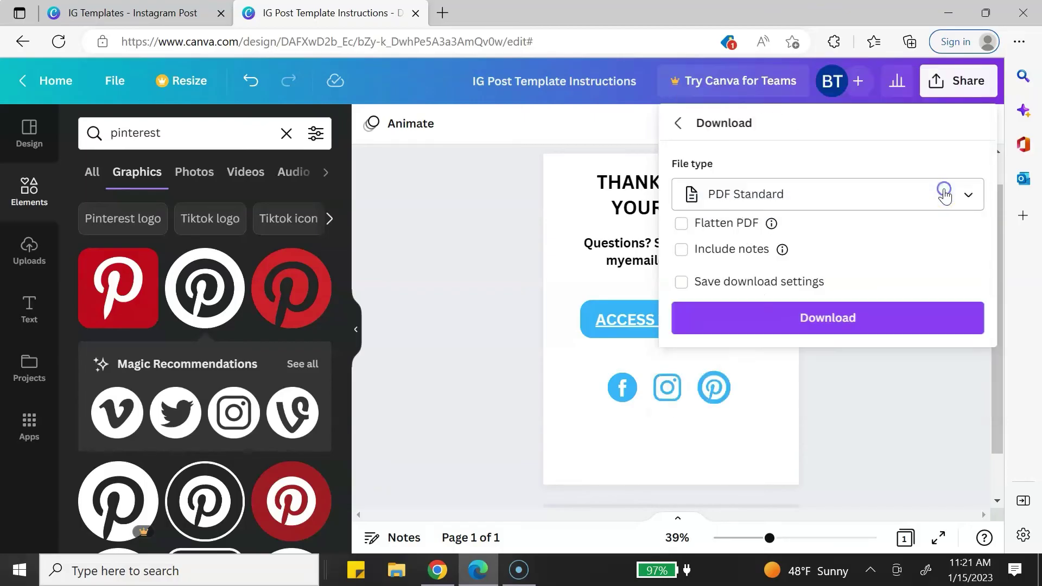
{"action": "left_click", "coordinate": [922, 325]}
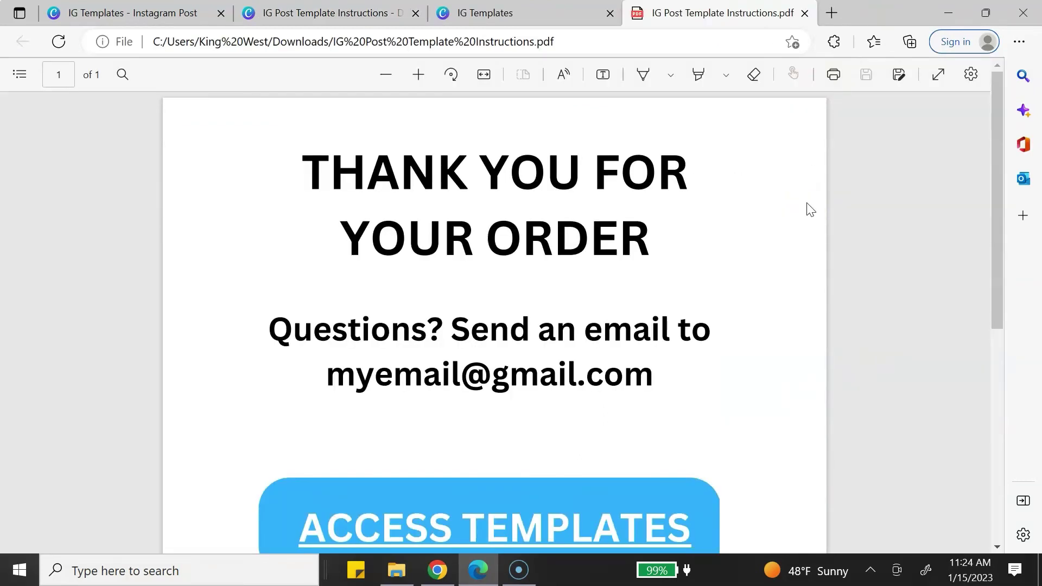
Step: In the downloaded PDF, follow the ACCESS TEMPLATES link to the shared template page
{"action": "scroll", "coordinate": [811, 209], "scroll_direction": "down", "scroll_amount": 6}
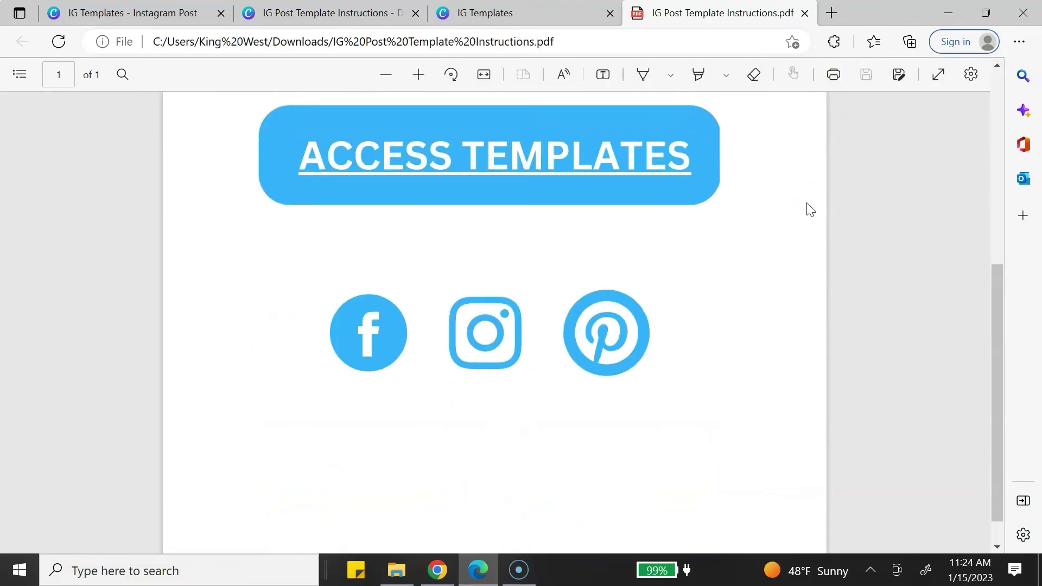
{"action": "scroll", "coordinate": [810, 209], "scroll_direction": "up", "scroll_amount": 5}
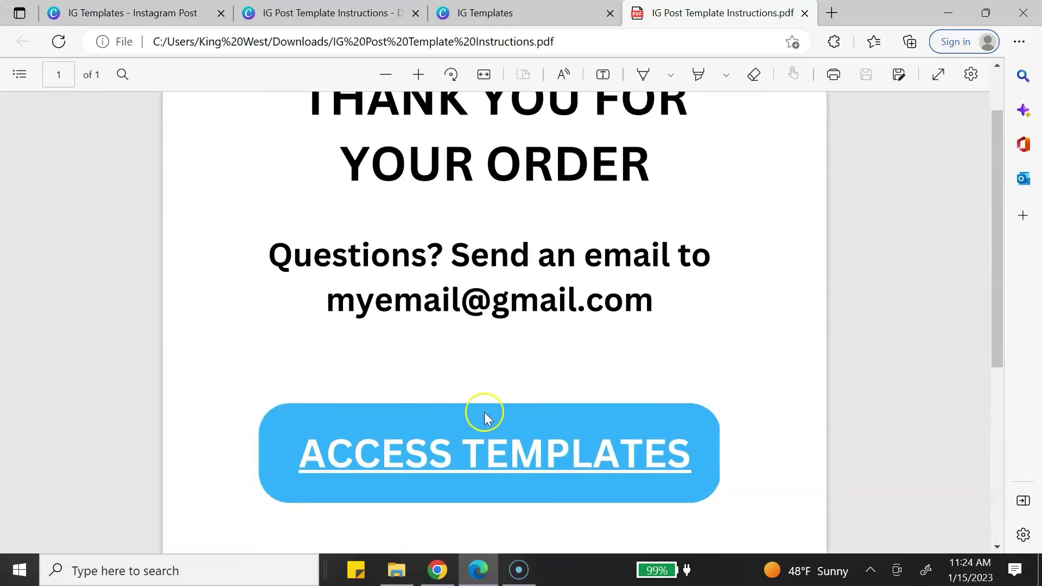
{"action": "left_click", "coordinate": [523, 451]}
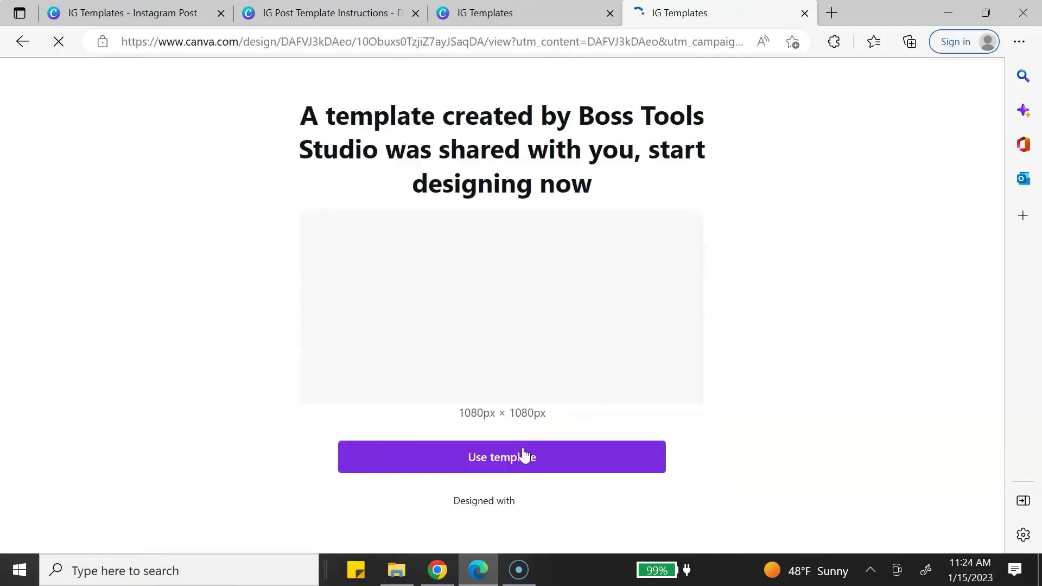
Step: Use the shared IG Templates page to open an editable copy of the 10-page Instagram post design
{"action": "left_click", "coordinate": [524, 450]}
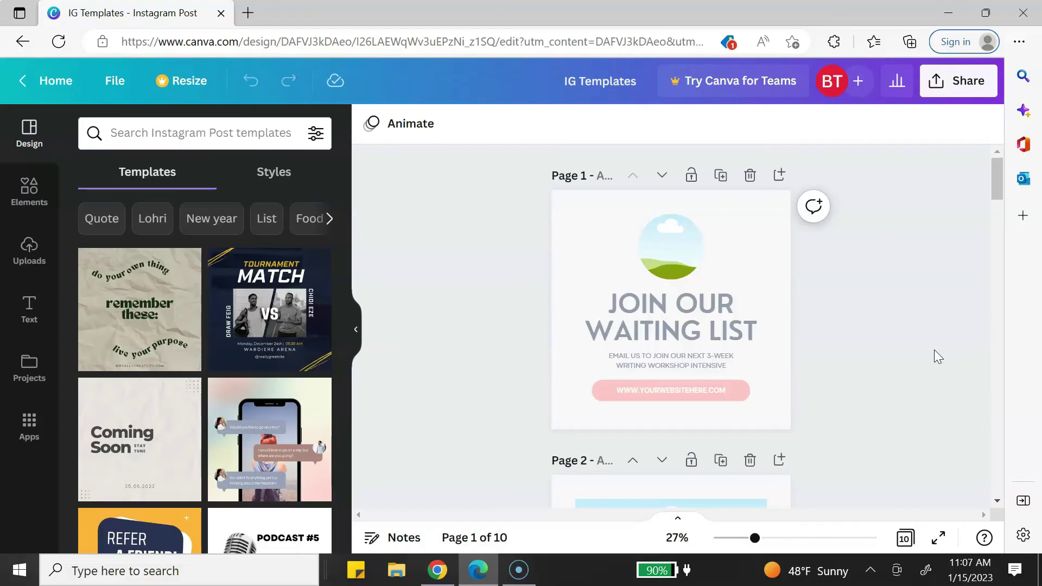
{"action": "left_click", "coordinate": [952, 326]}
{"action": "scroll", "coordinate": [929, 238], "scroll_direction": "down", "scroll_amount": 15}
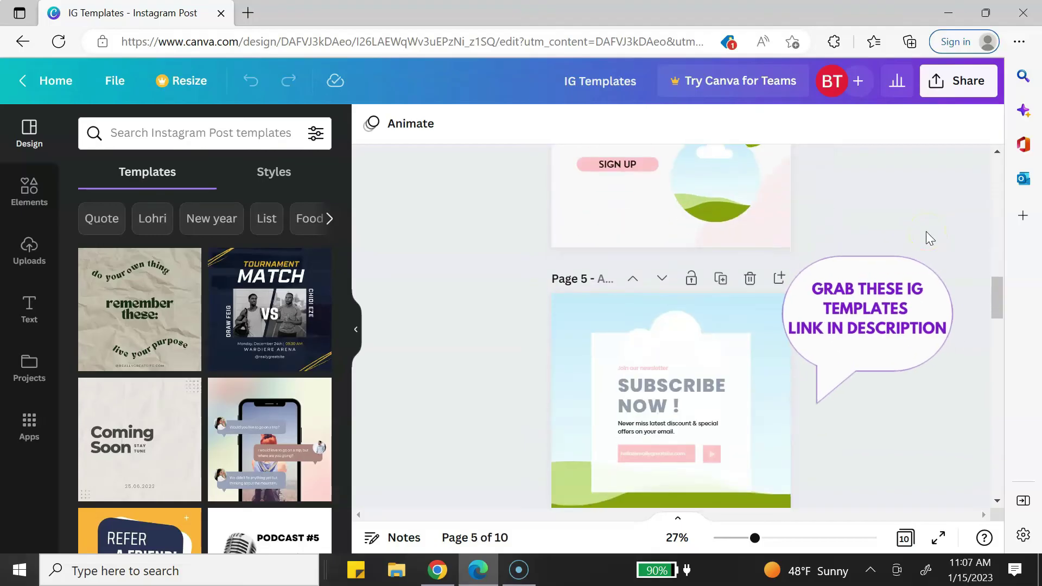
{"action": "scroll", "coordinate": [927, 231], "scroll_direction": "up", "scroll_amount": 20}
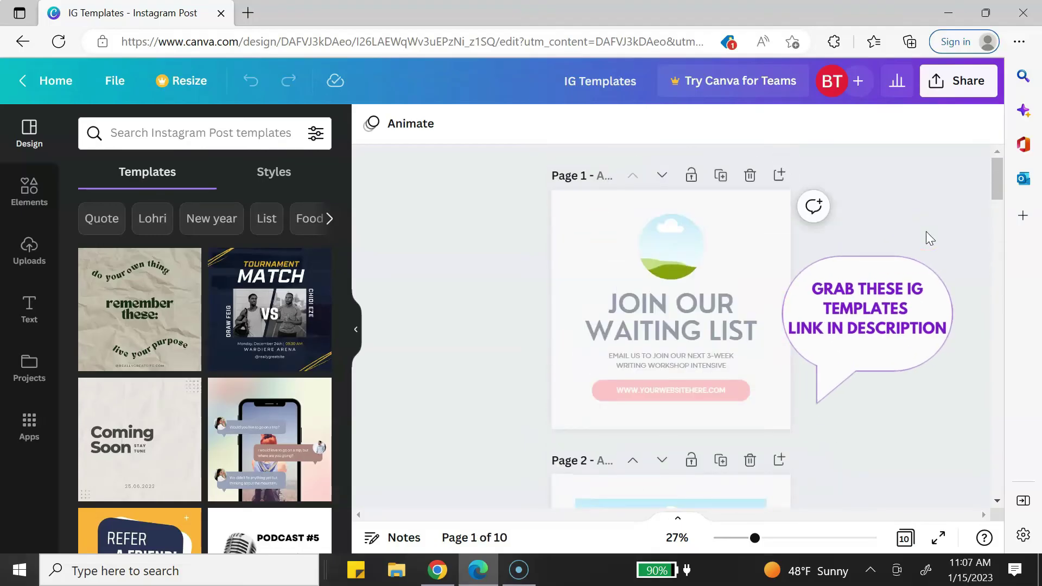